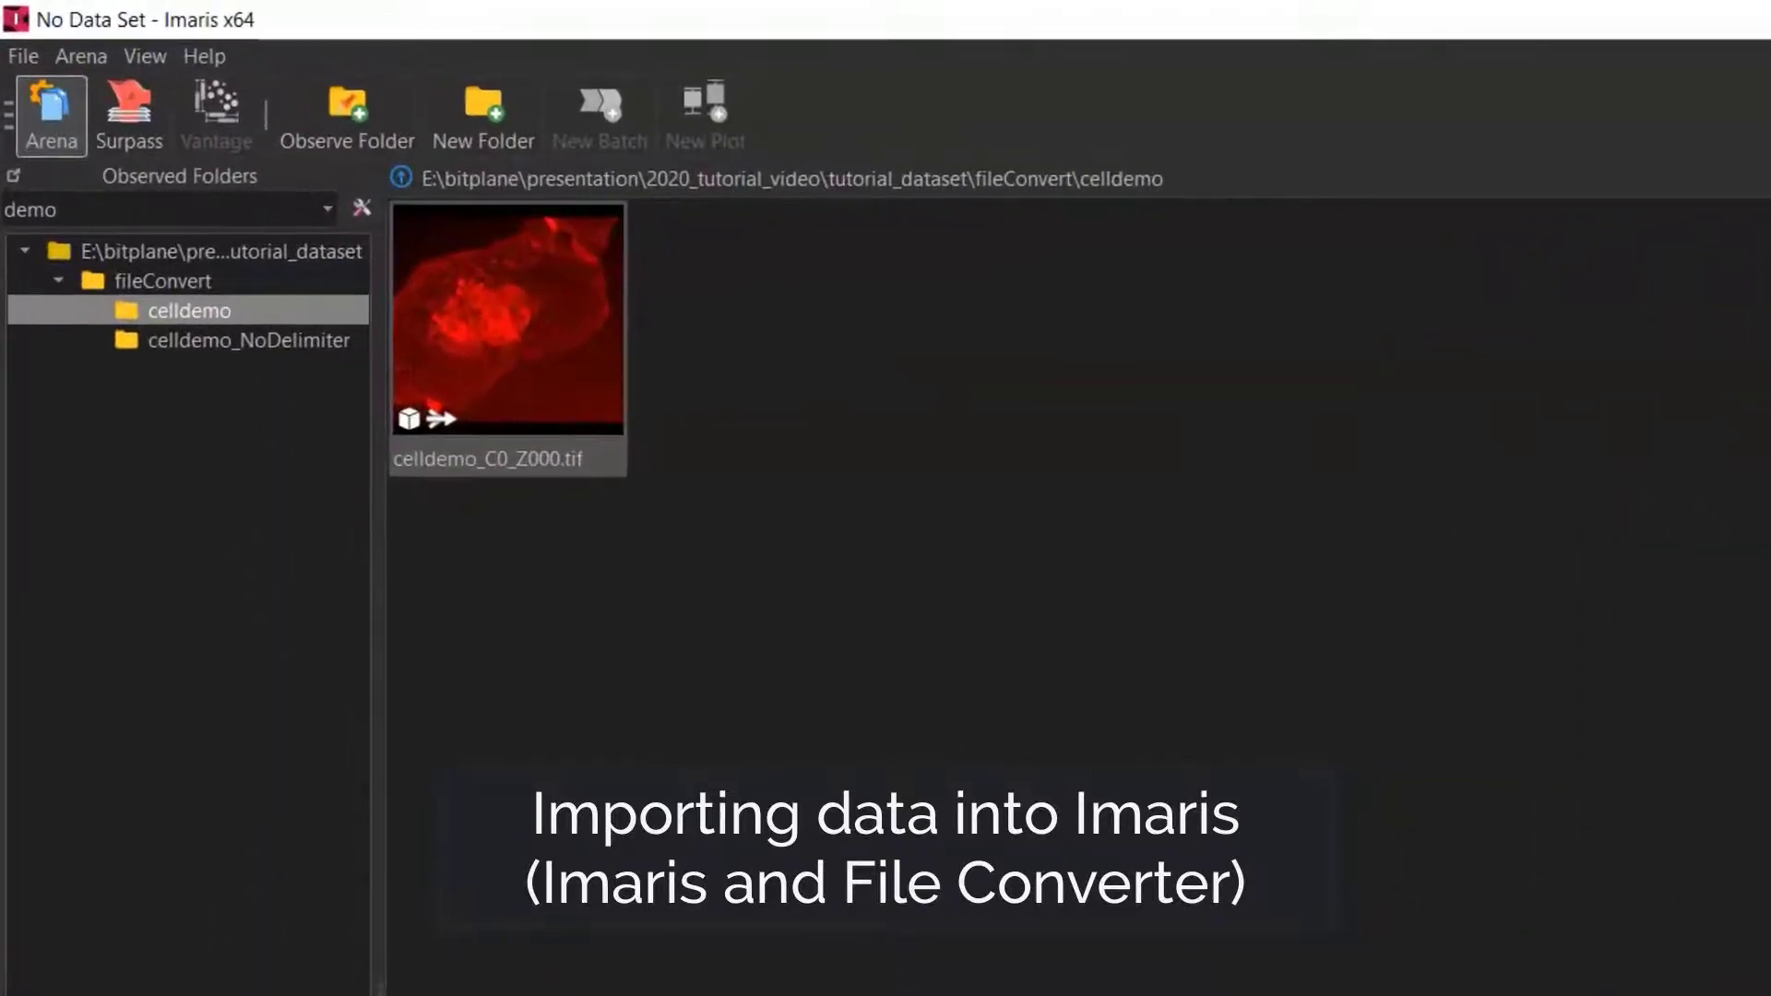
- Show the celldemo_C0_Z000.tif series info: 3 channels, 356 x 317 x 18, 0.212 µm voxels
left_click(478, 468)
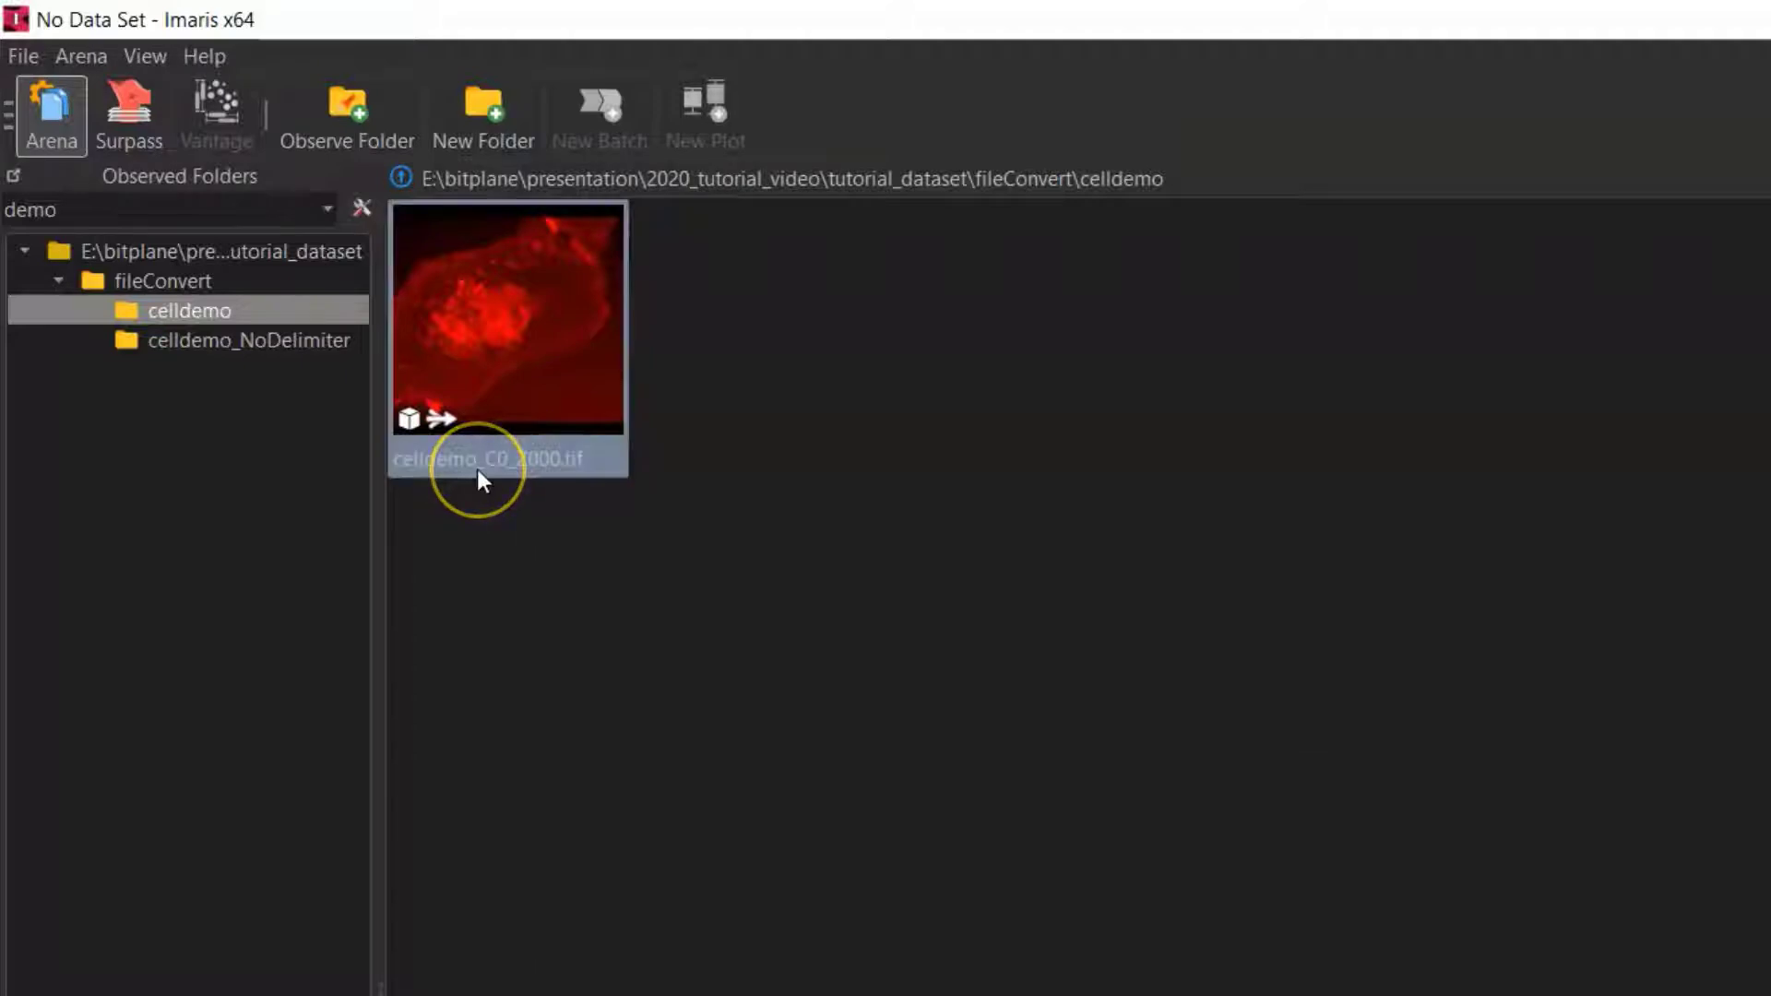
mouse_move(478, 471)
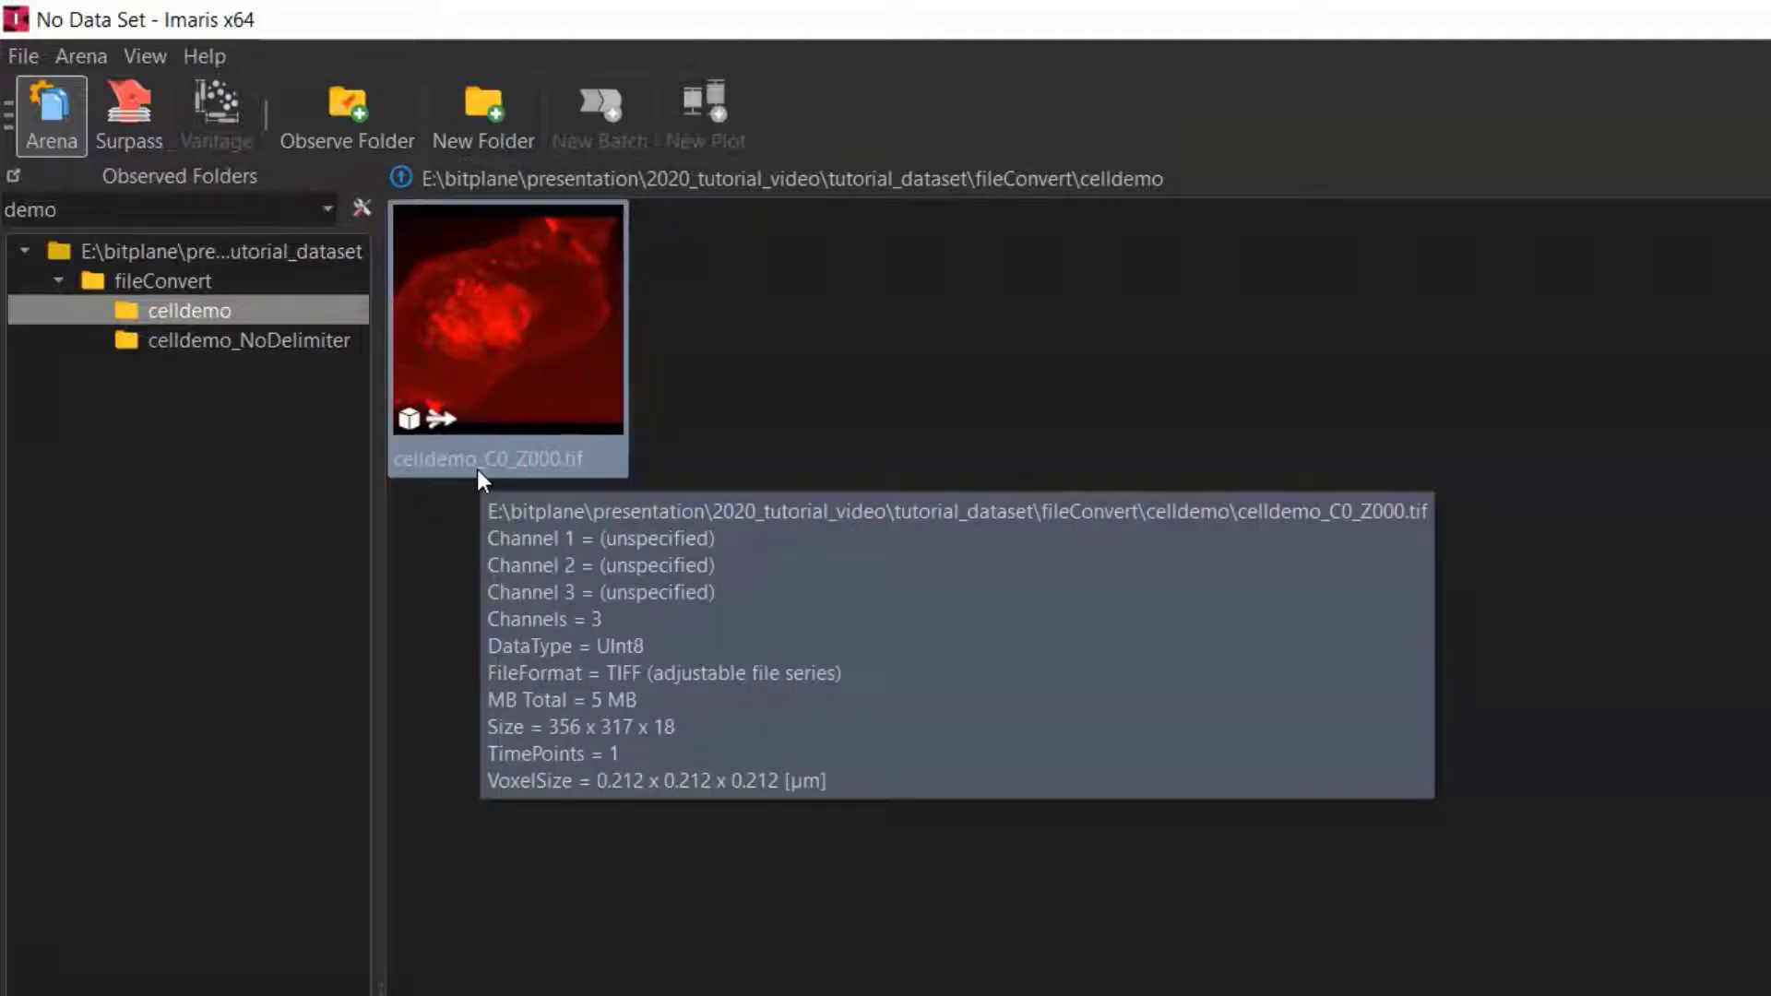
left_click(437, 426)
- Open celldemo_C0_Z000.tif and accept converting it to celldemo_C0_Z000.ims
double_click(544, 387)
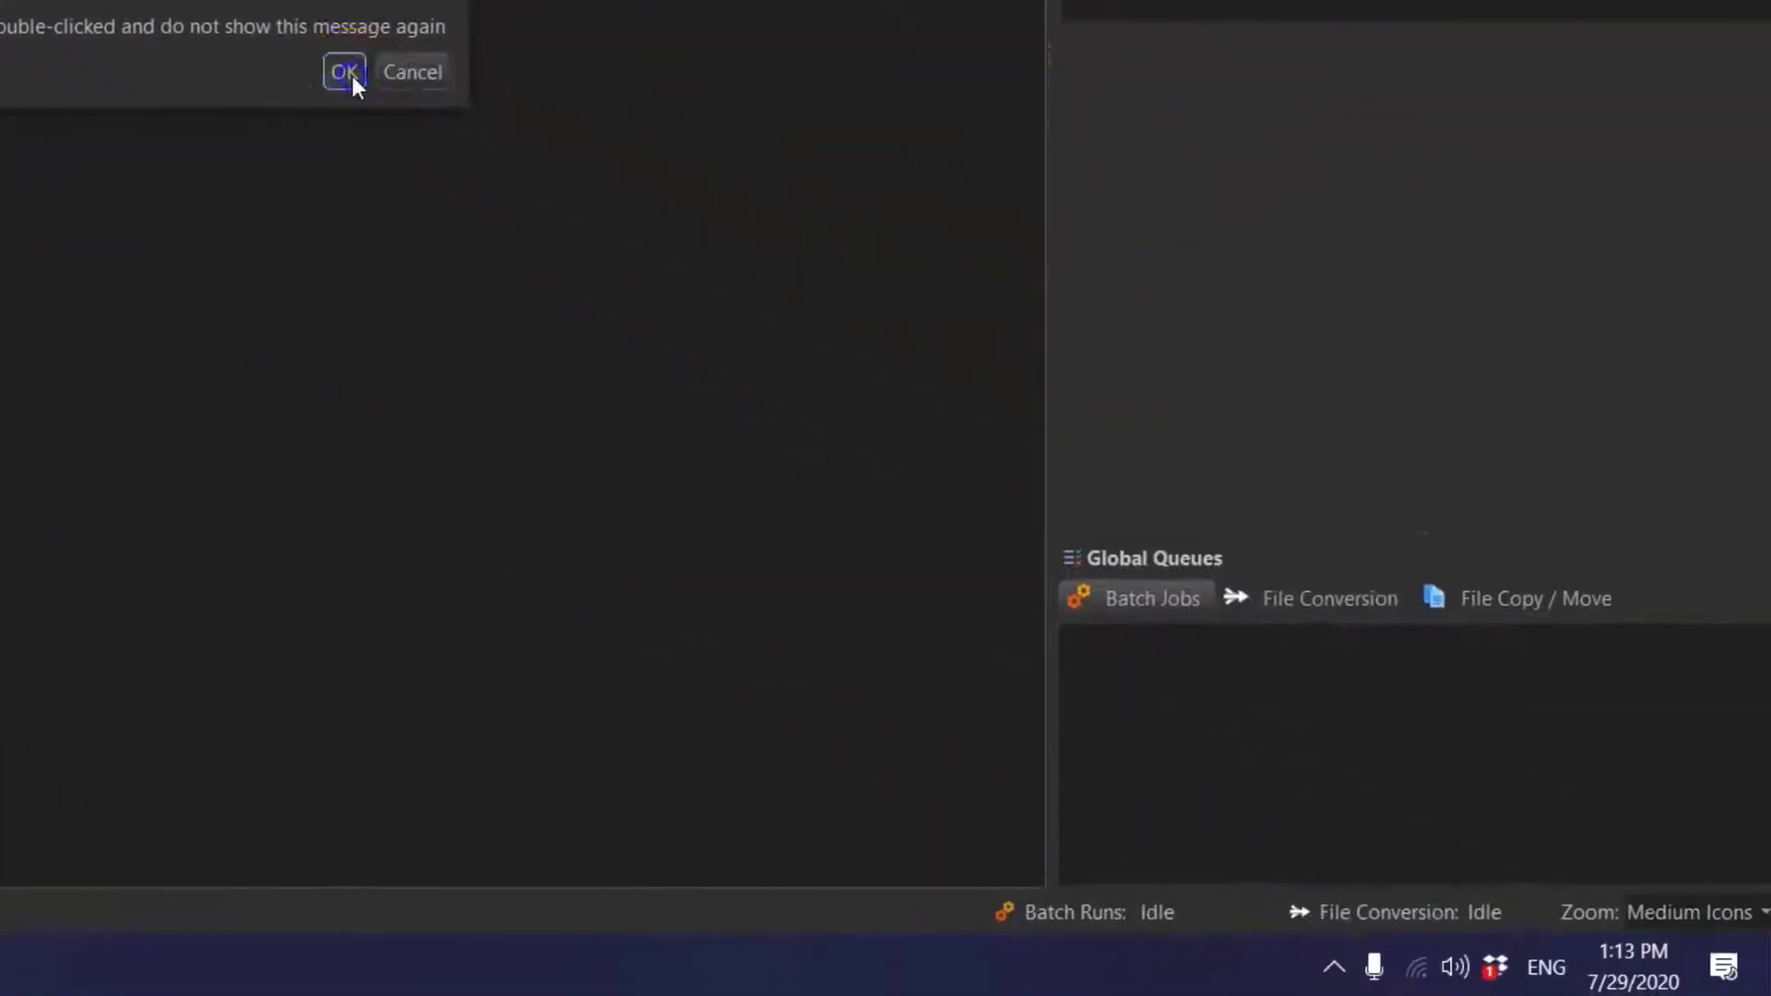
left_click(894, 363)
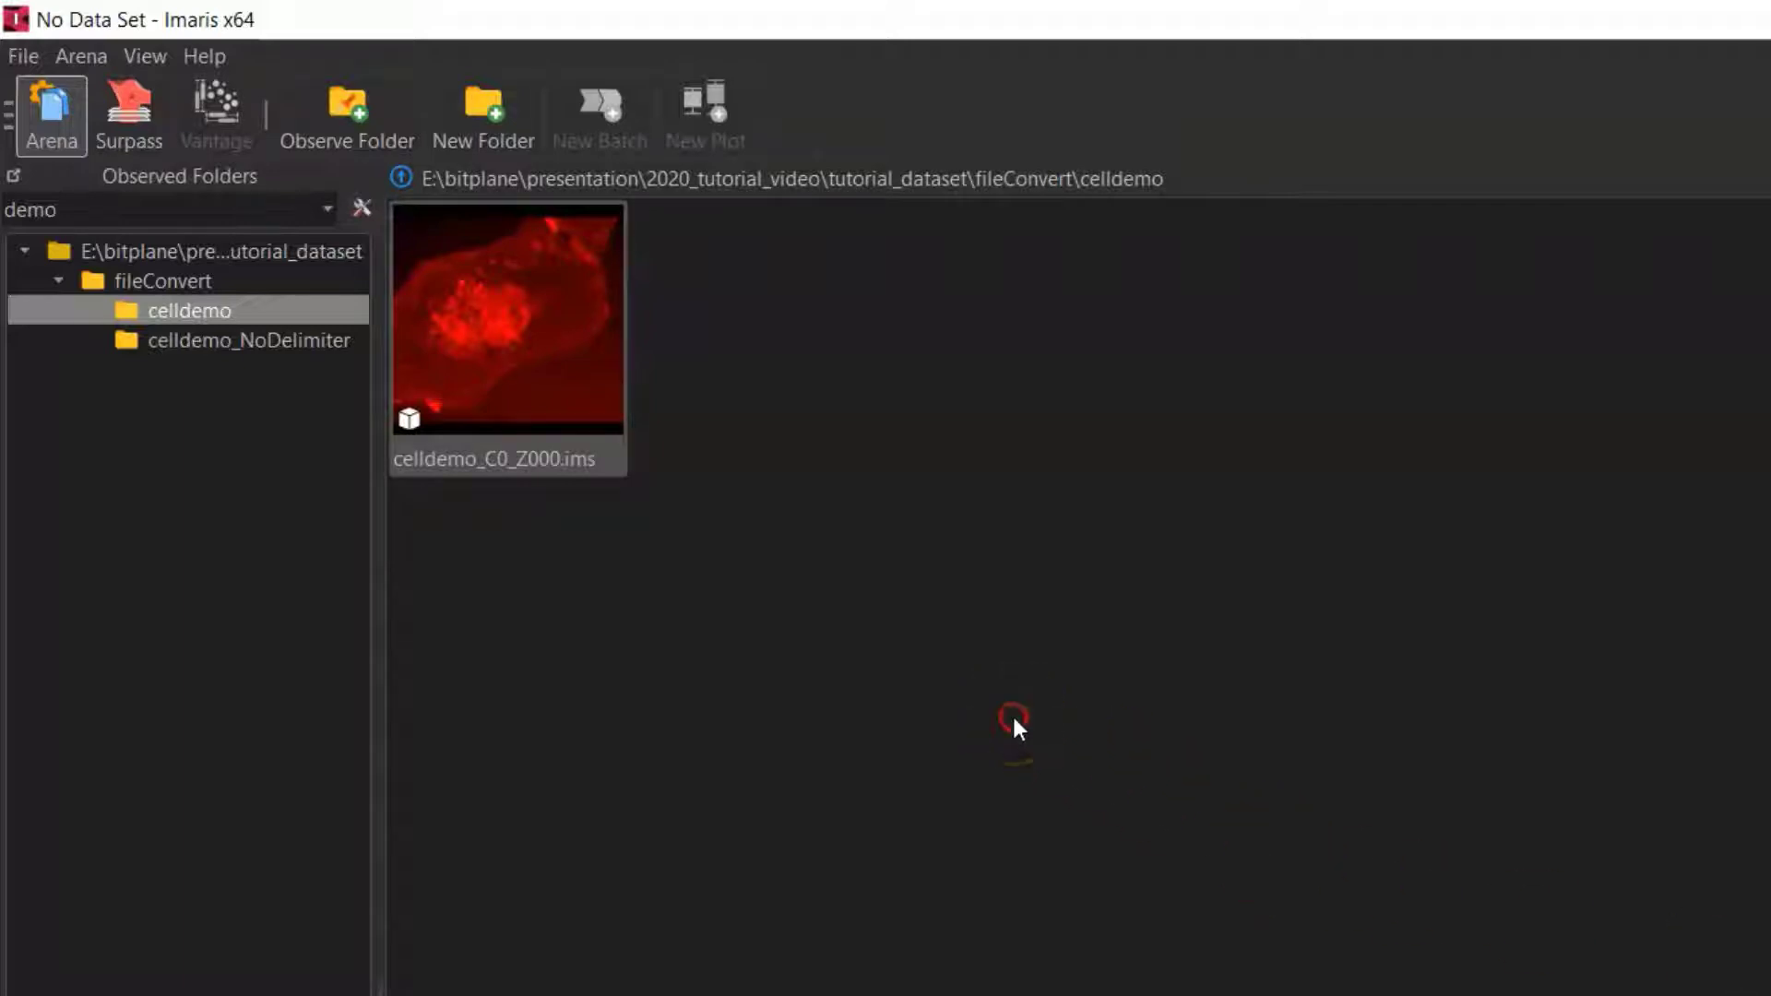
- Reveal the celldemo folder's TIF files in File Explorer and select celldemo_C0_Z000
right_click(1014, 726)
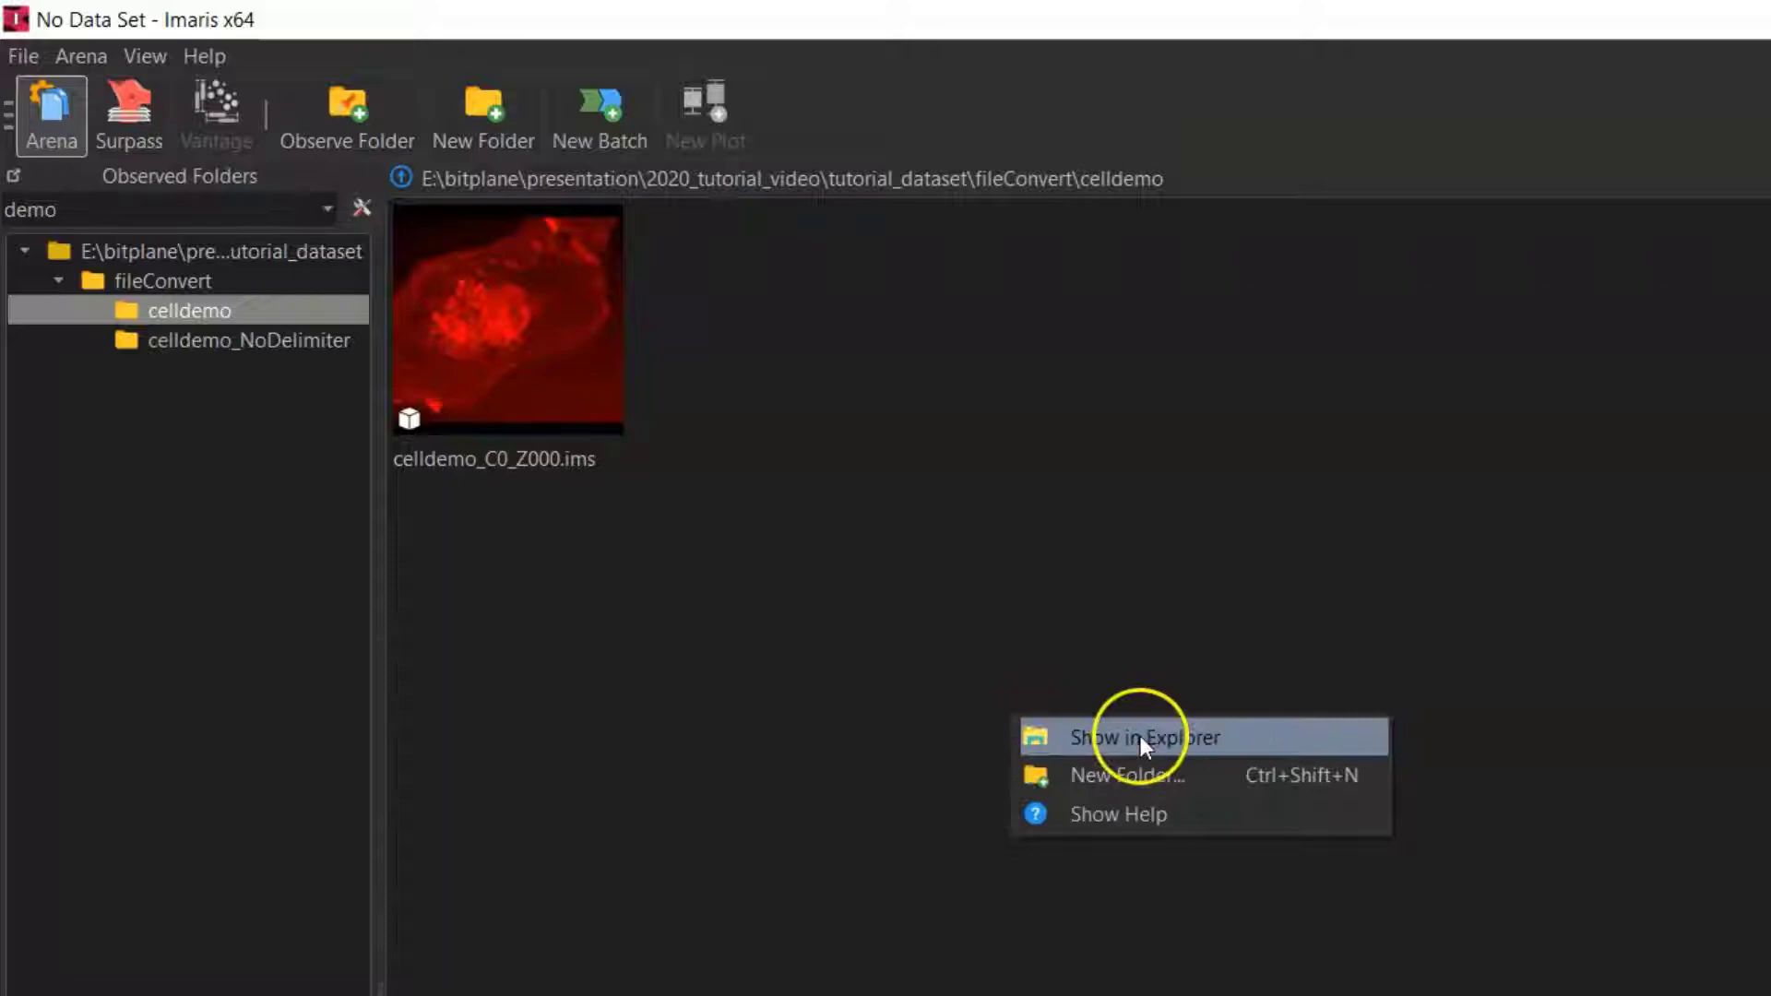
left_click(1140, 736)
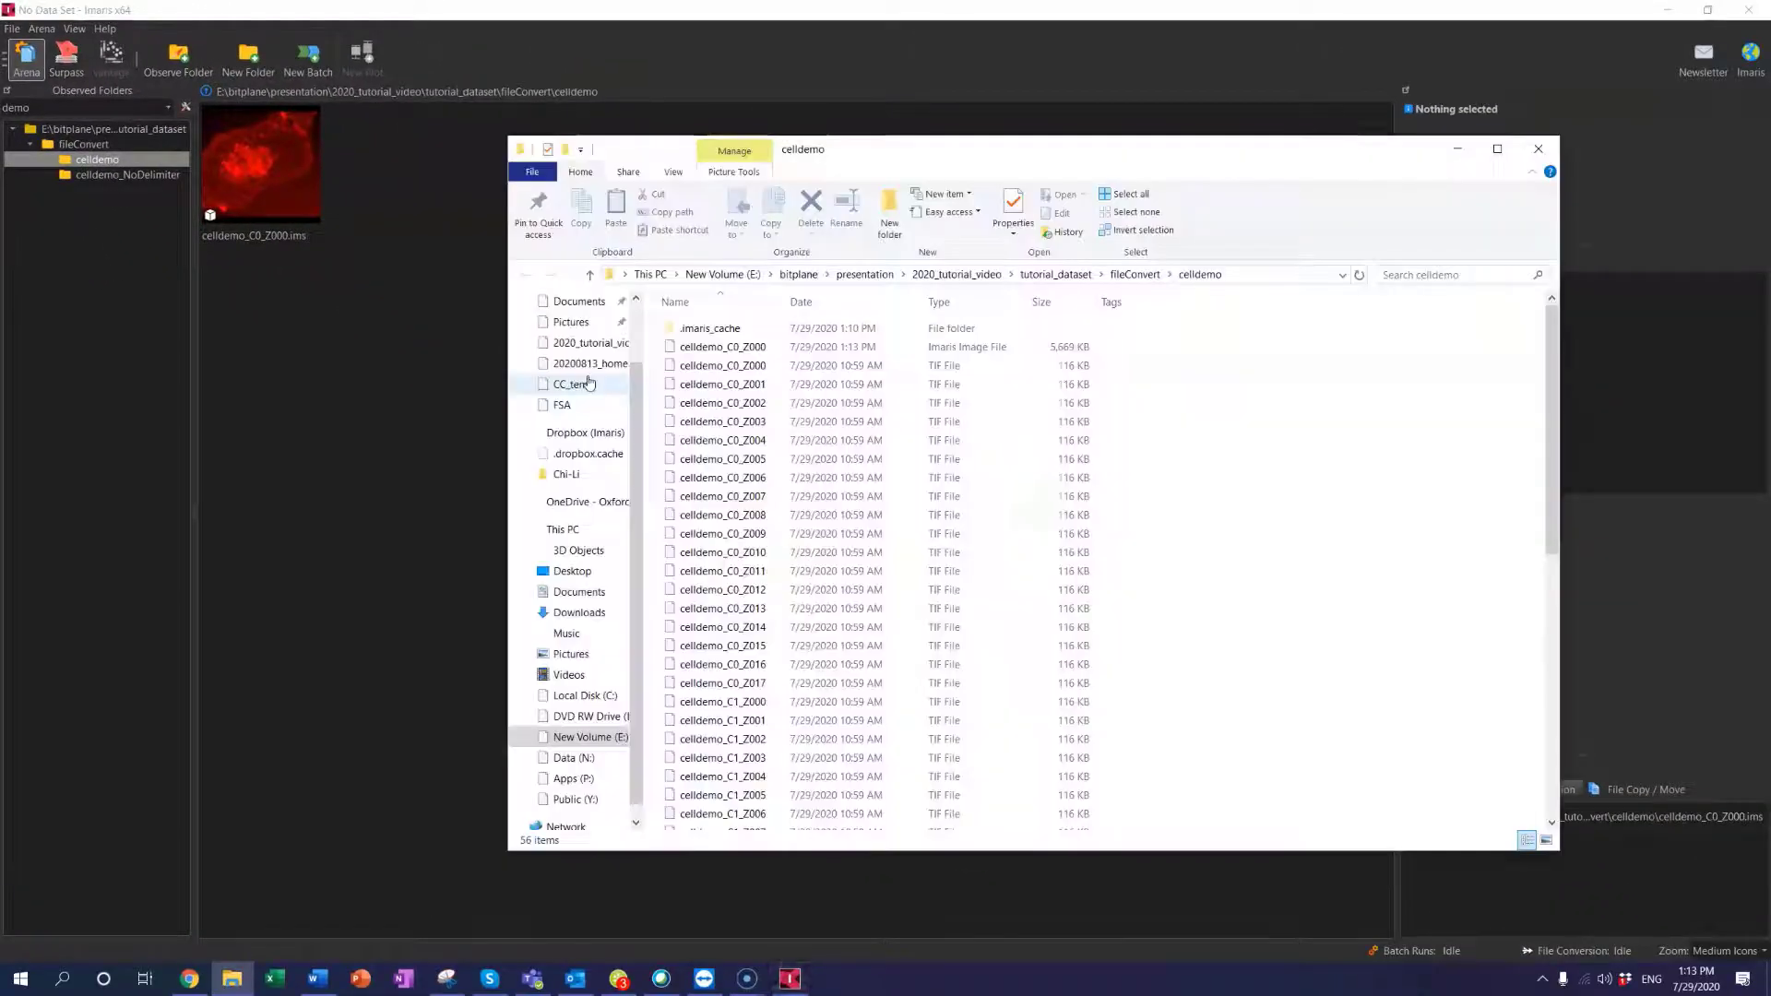
left_click(716, 348)
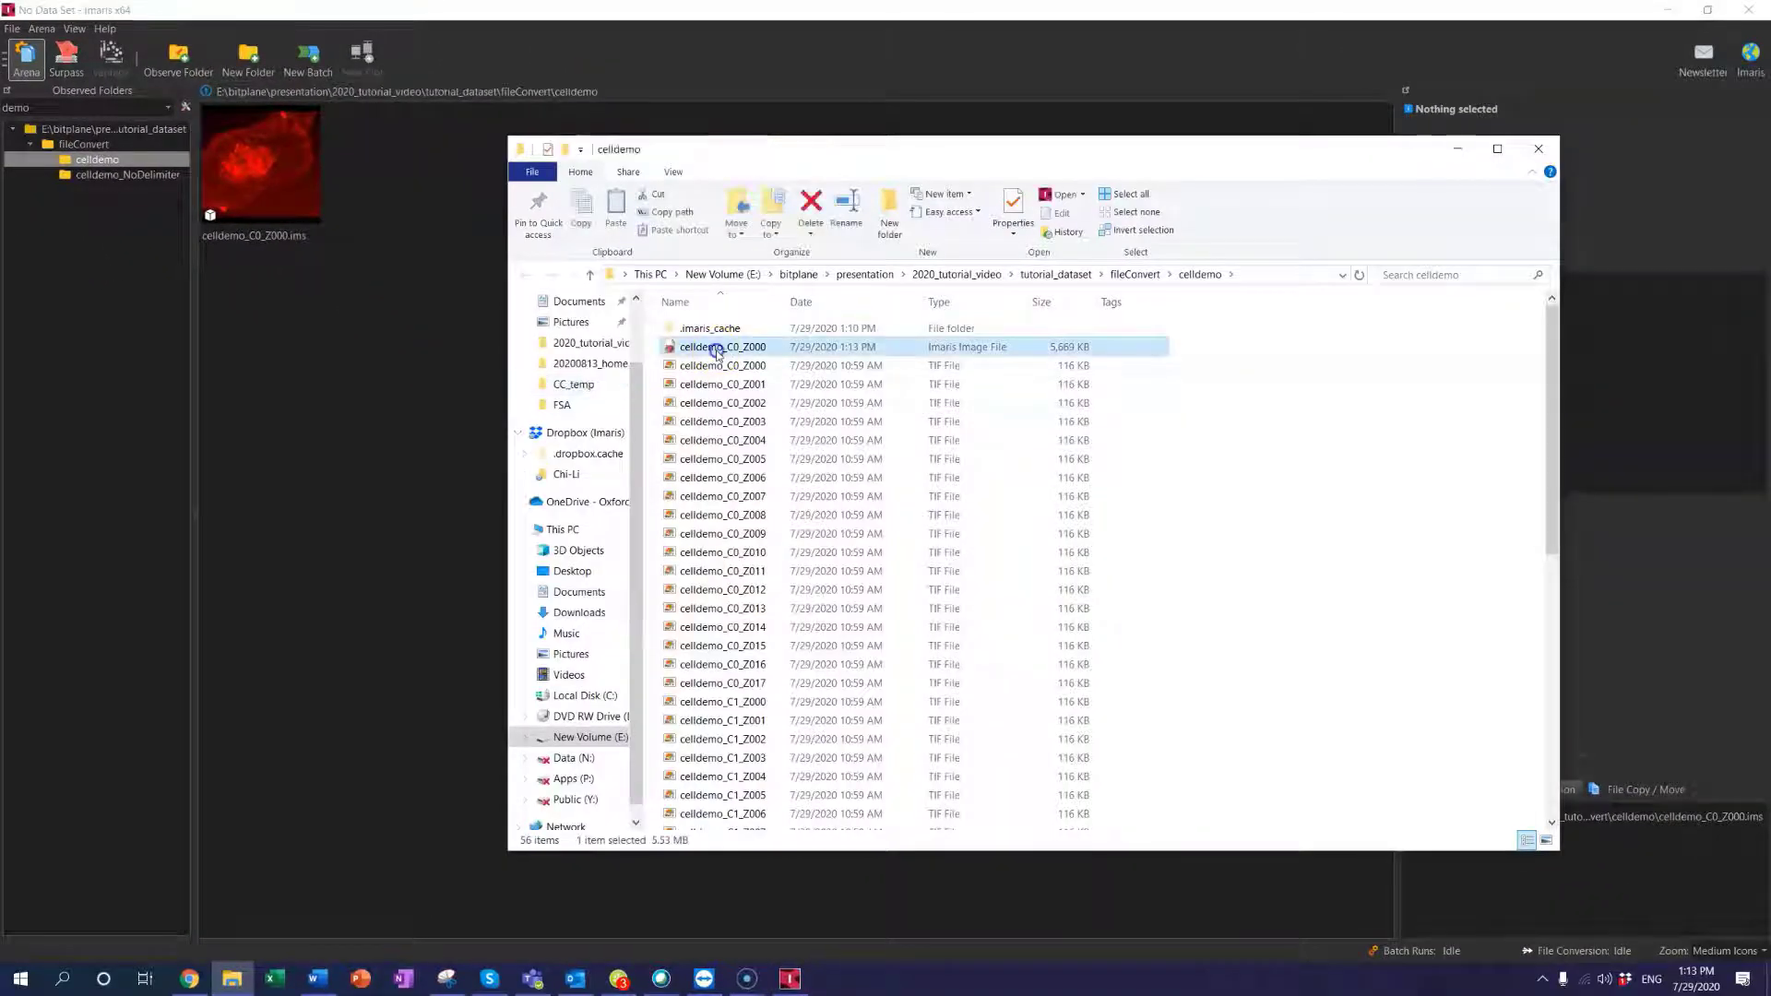
left_click(717, 368)
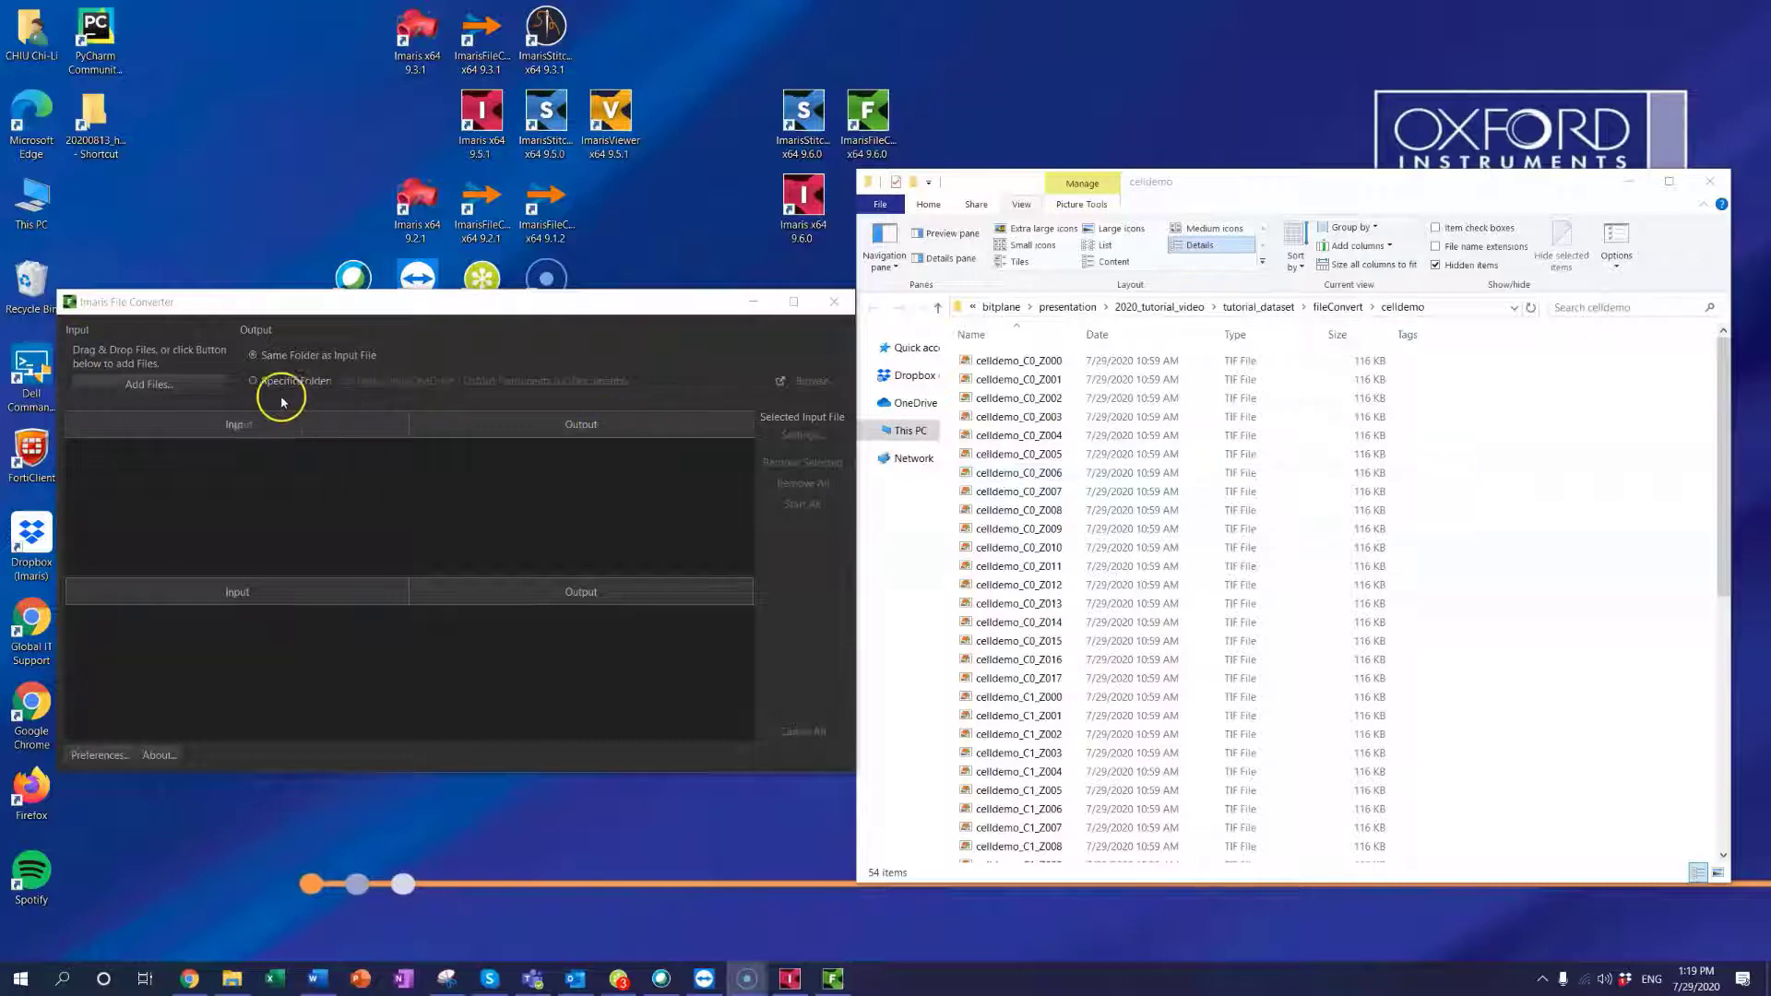
- Add celldemo_C0_Z009.tif to the File Converter queue, outputting celldemo_C0_Z009.ims in the same folder
left_click(1103, 531)
left_click_drag(1105, 536, 488, 536)
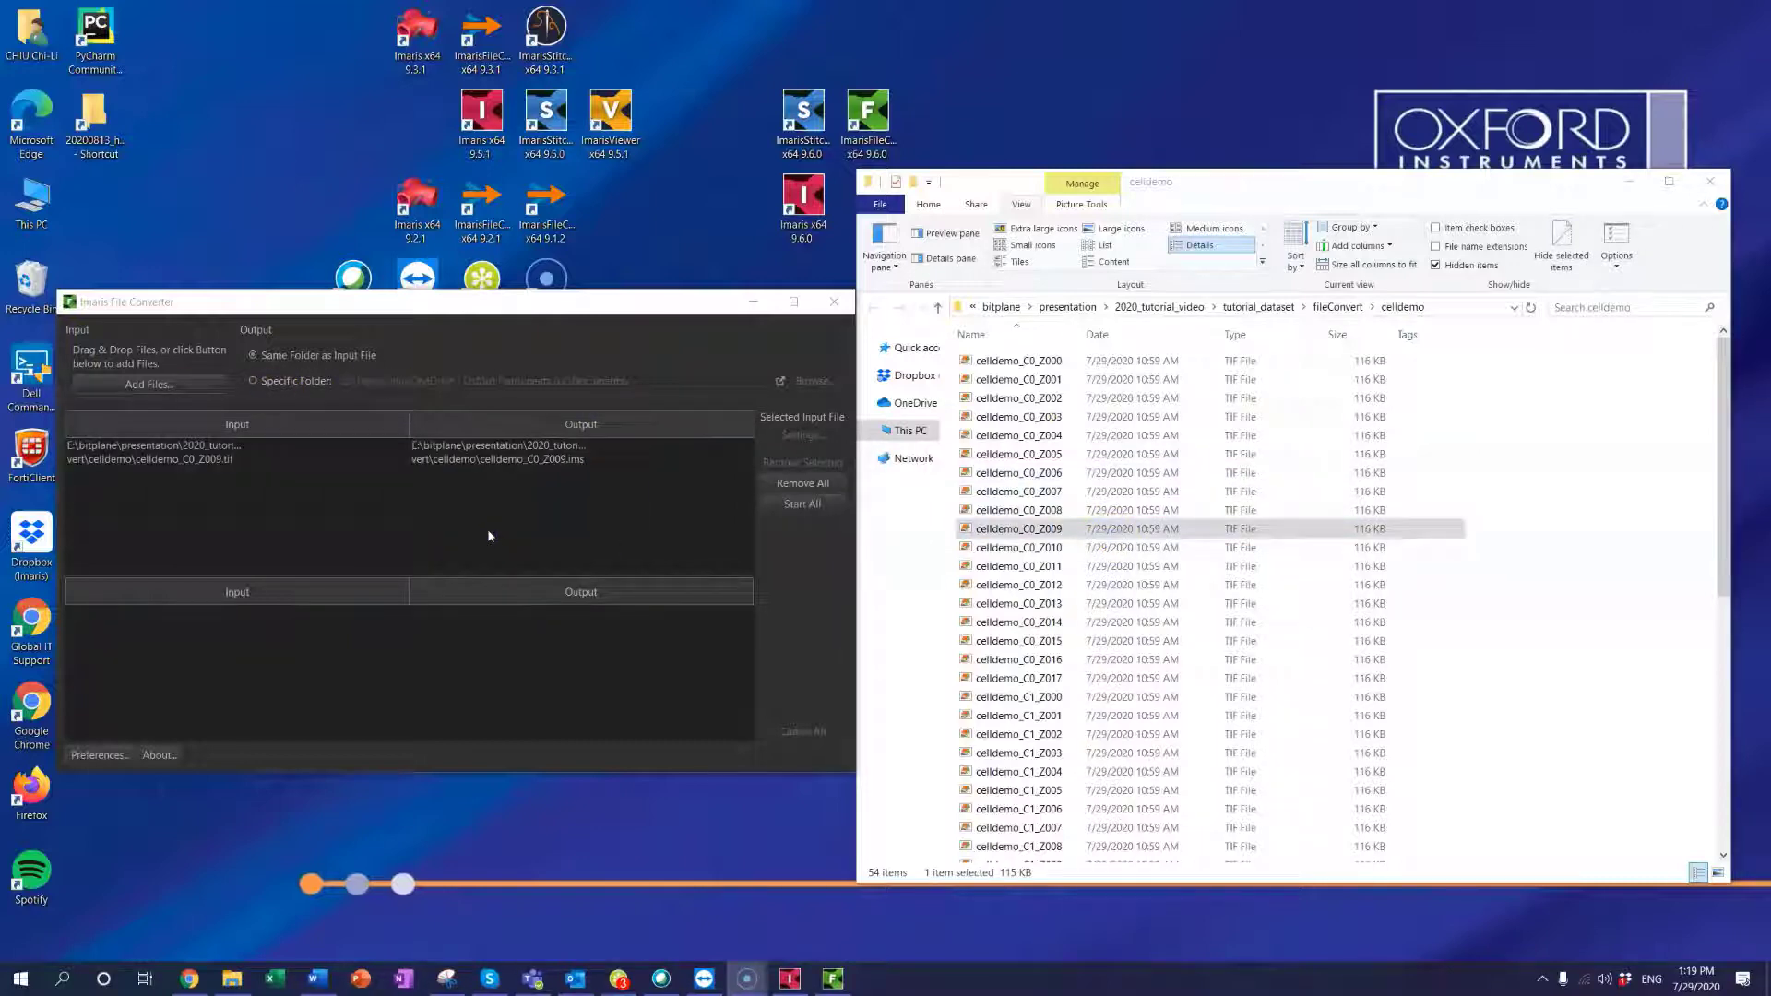
left_click(282, 451)
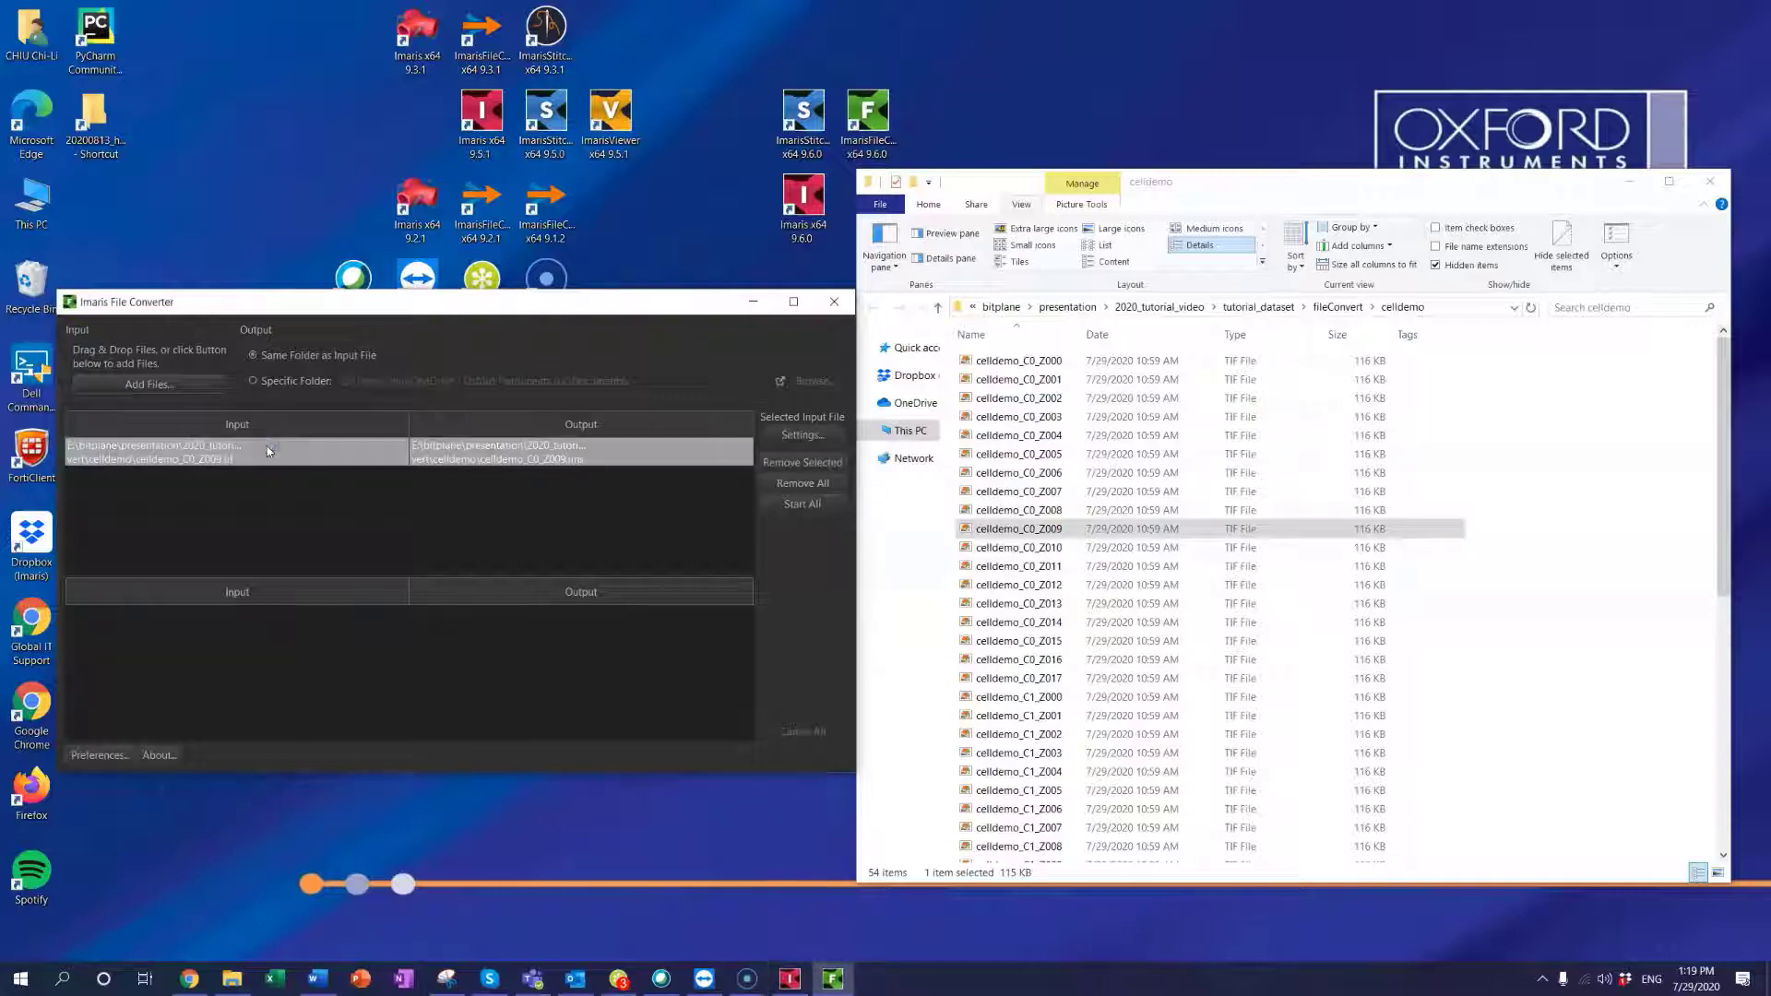
mouse_move(282, 452)
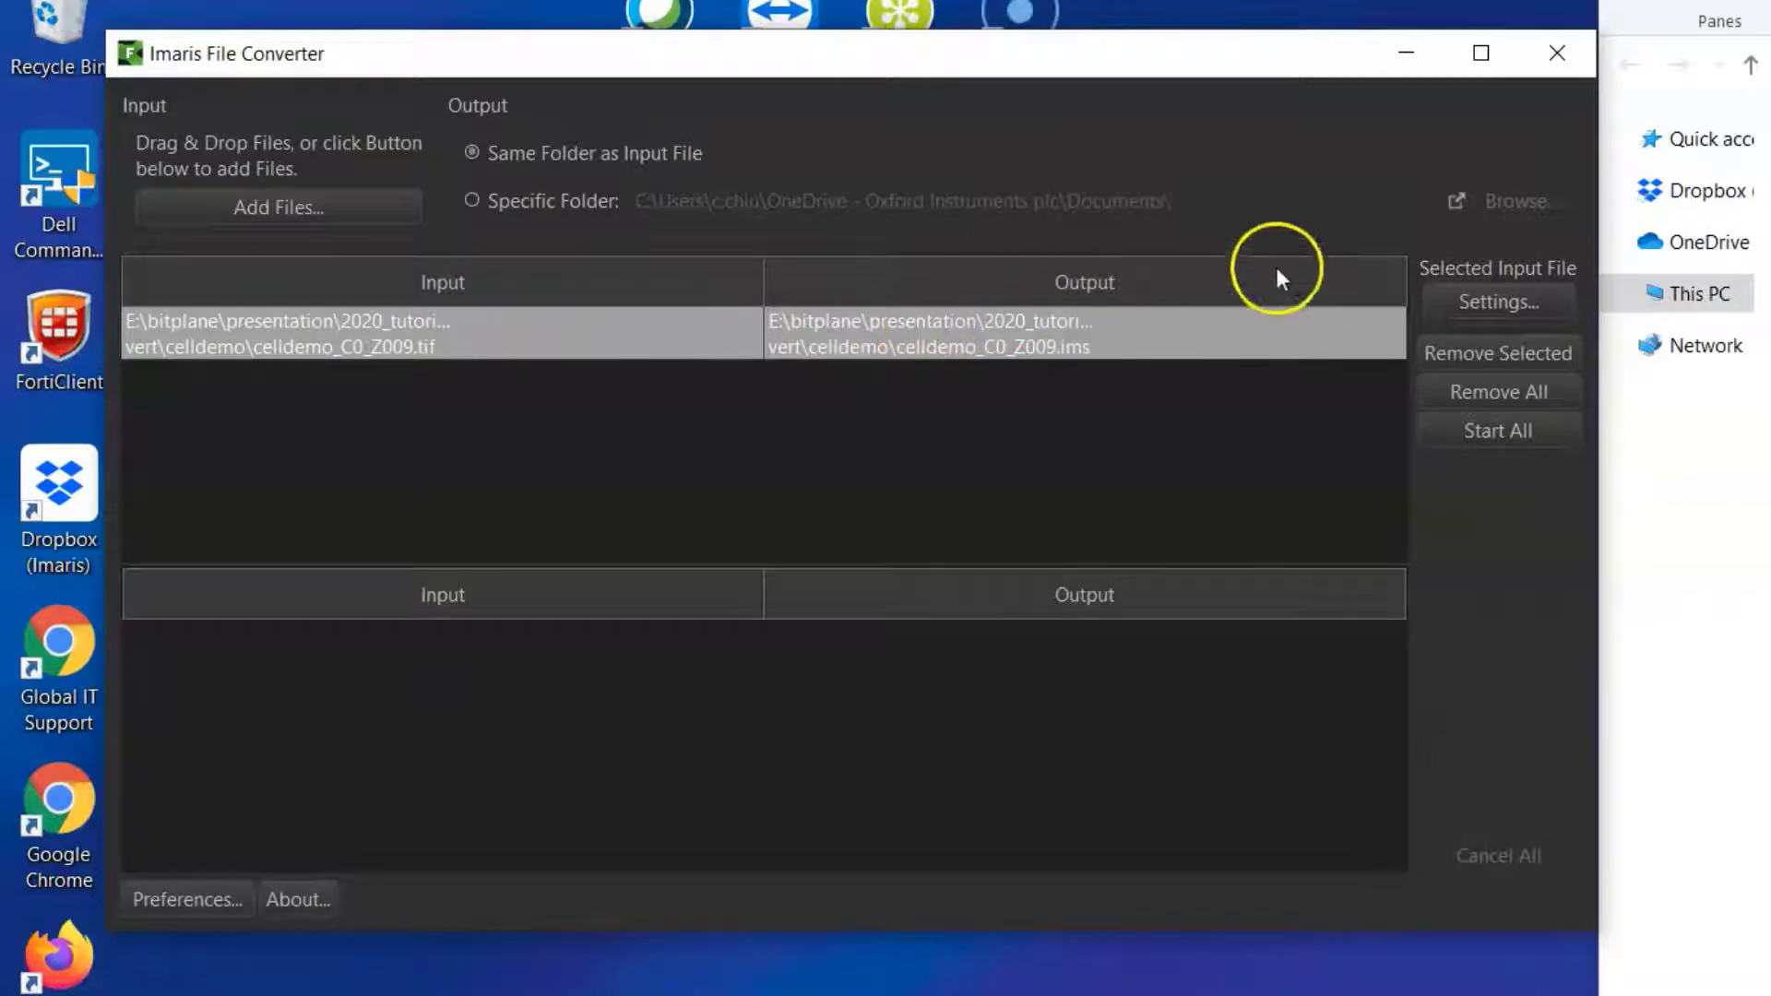
- Verify the series reads 54 of 54 files as C and Z, then convert it to IMS
left_click(1450, 301)
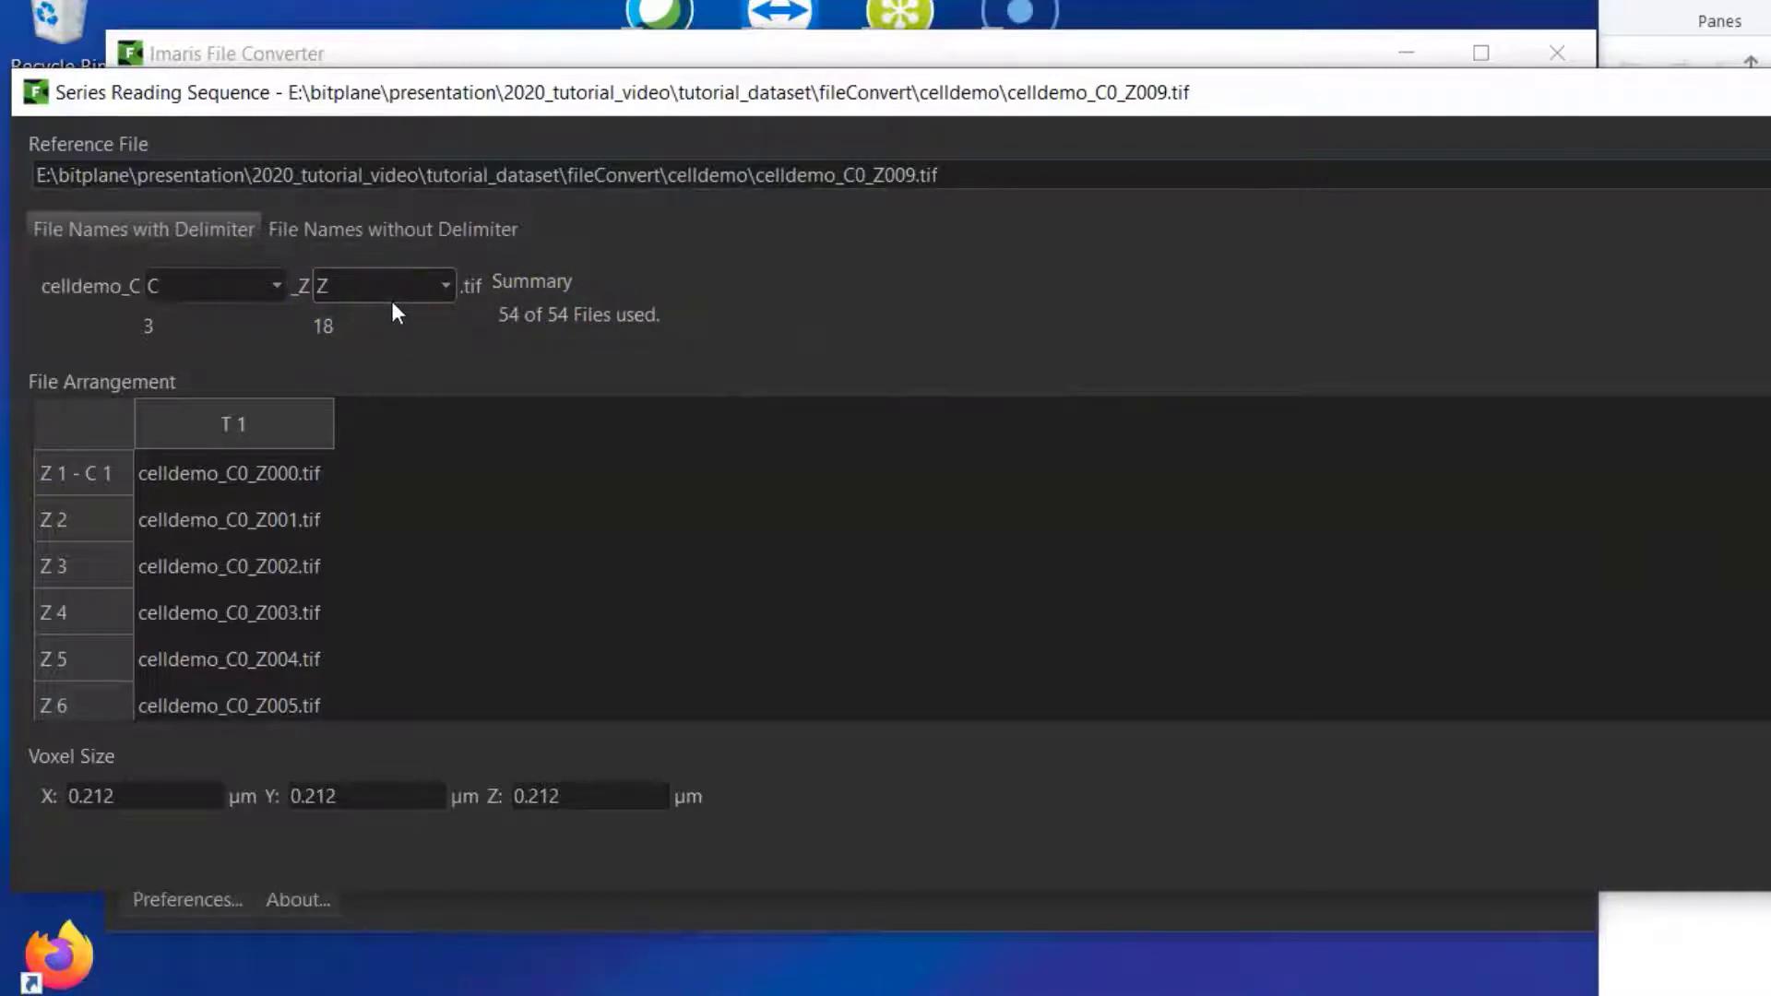
left_click(203, 513)
left_click(1215, 650)
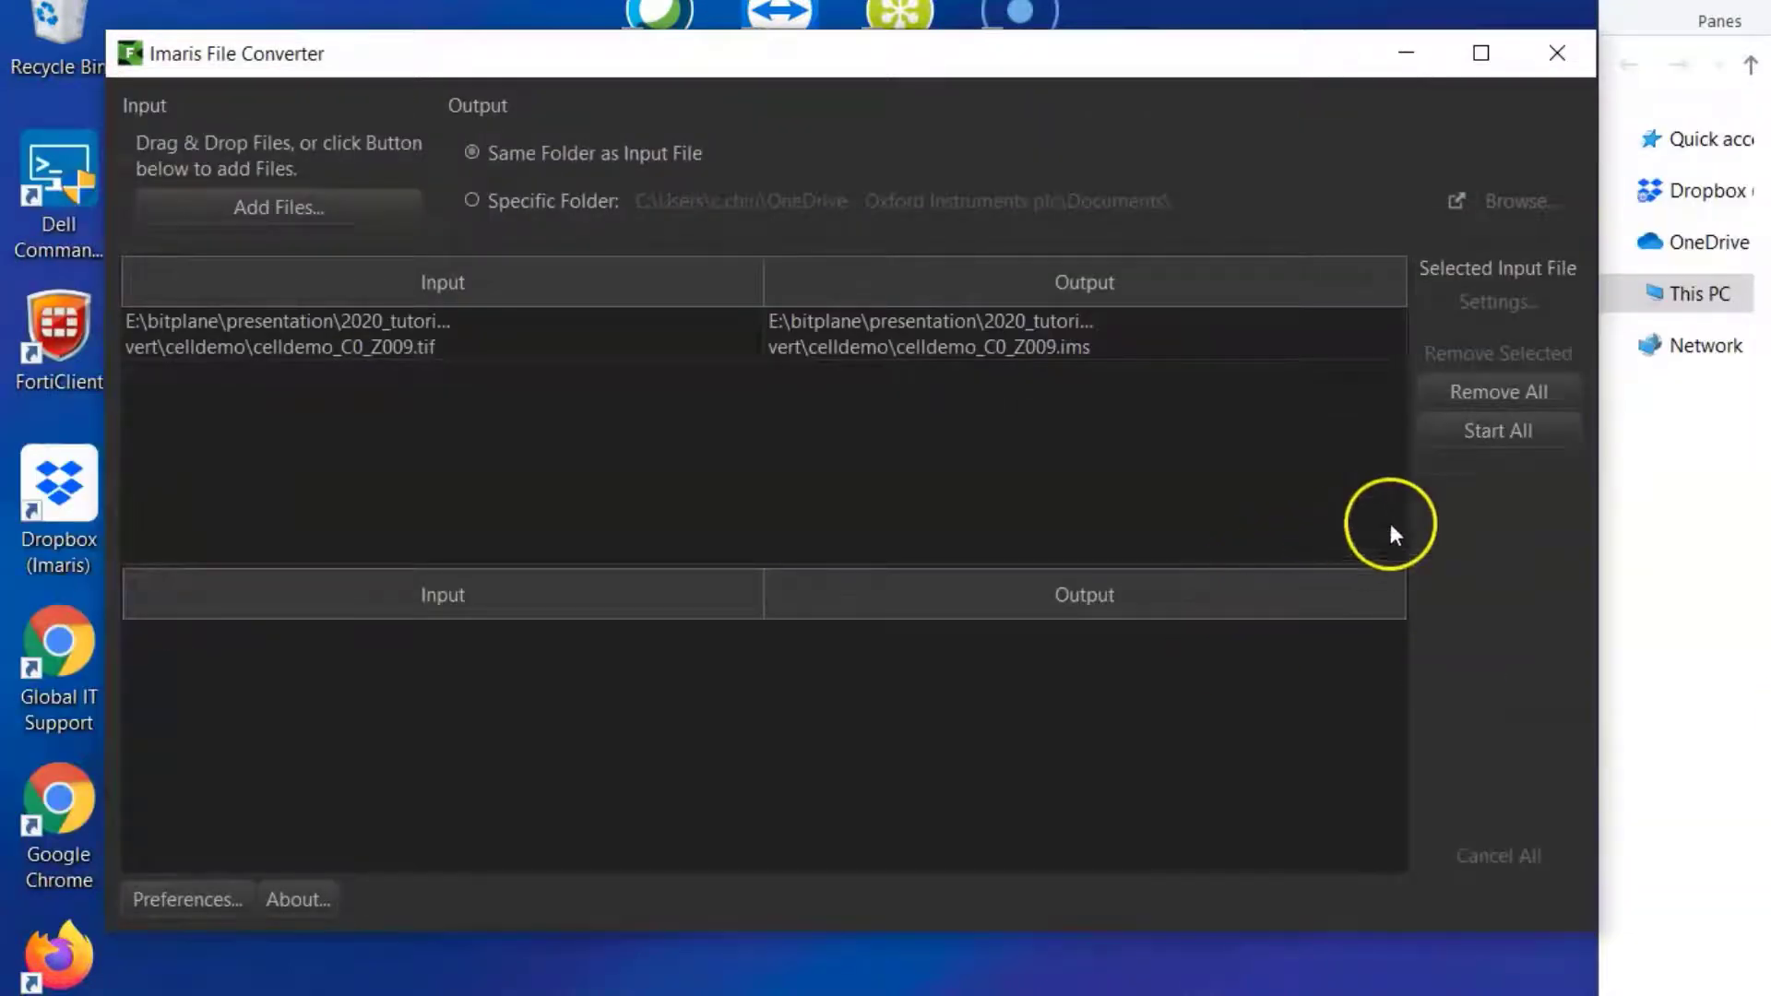
left_click(1474, 435)
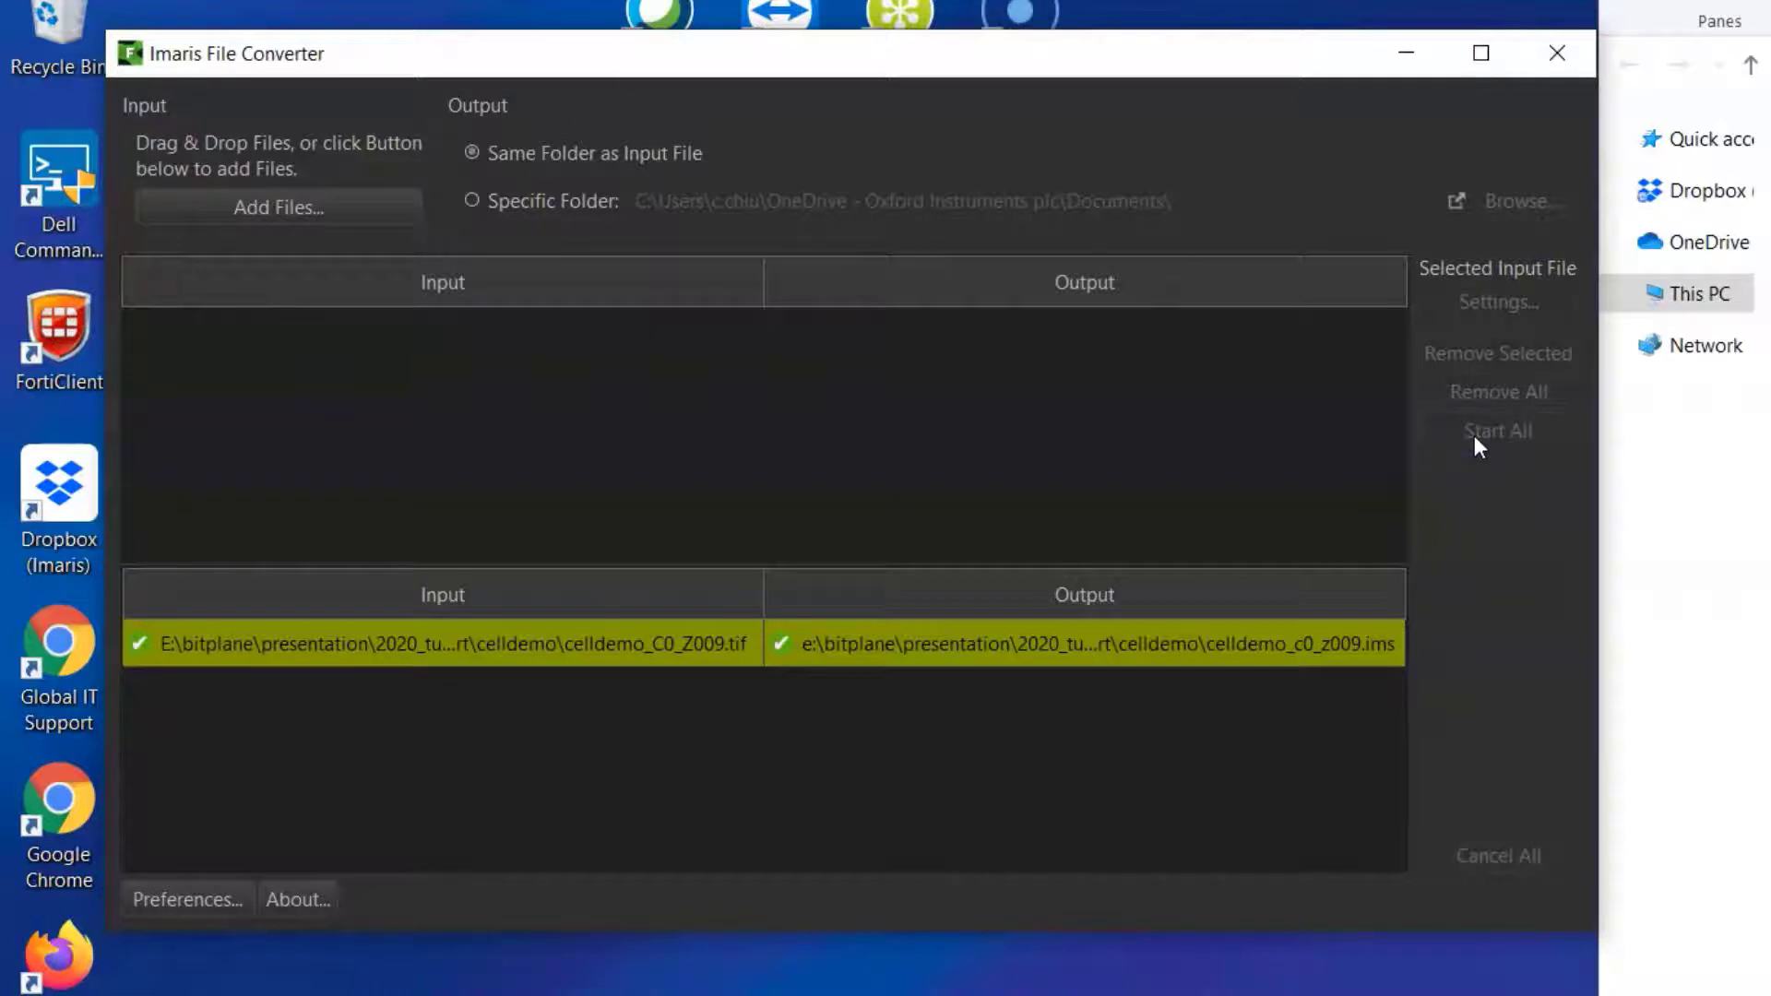
left_click(1376, 441)
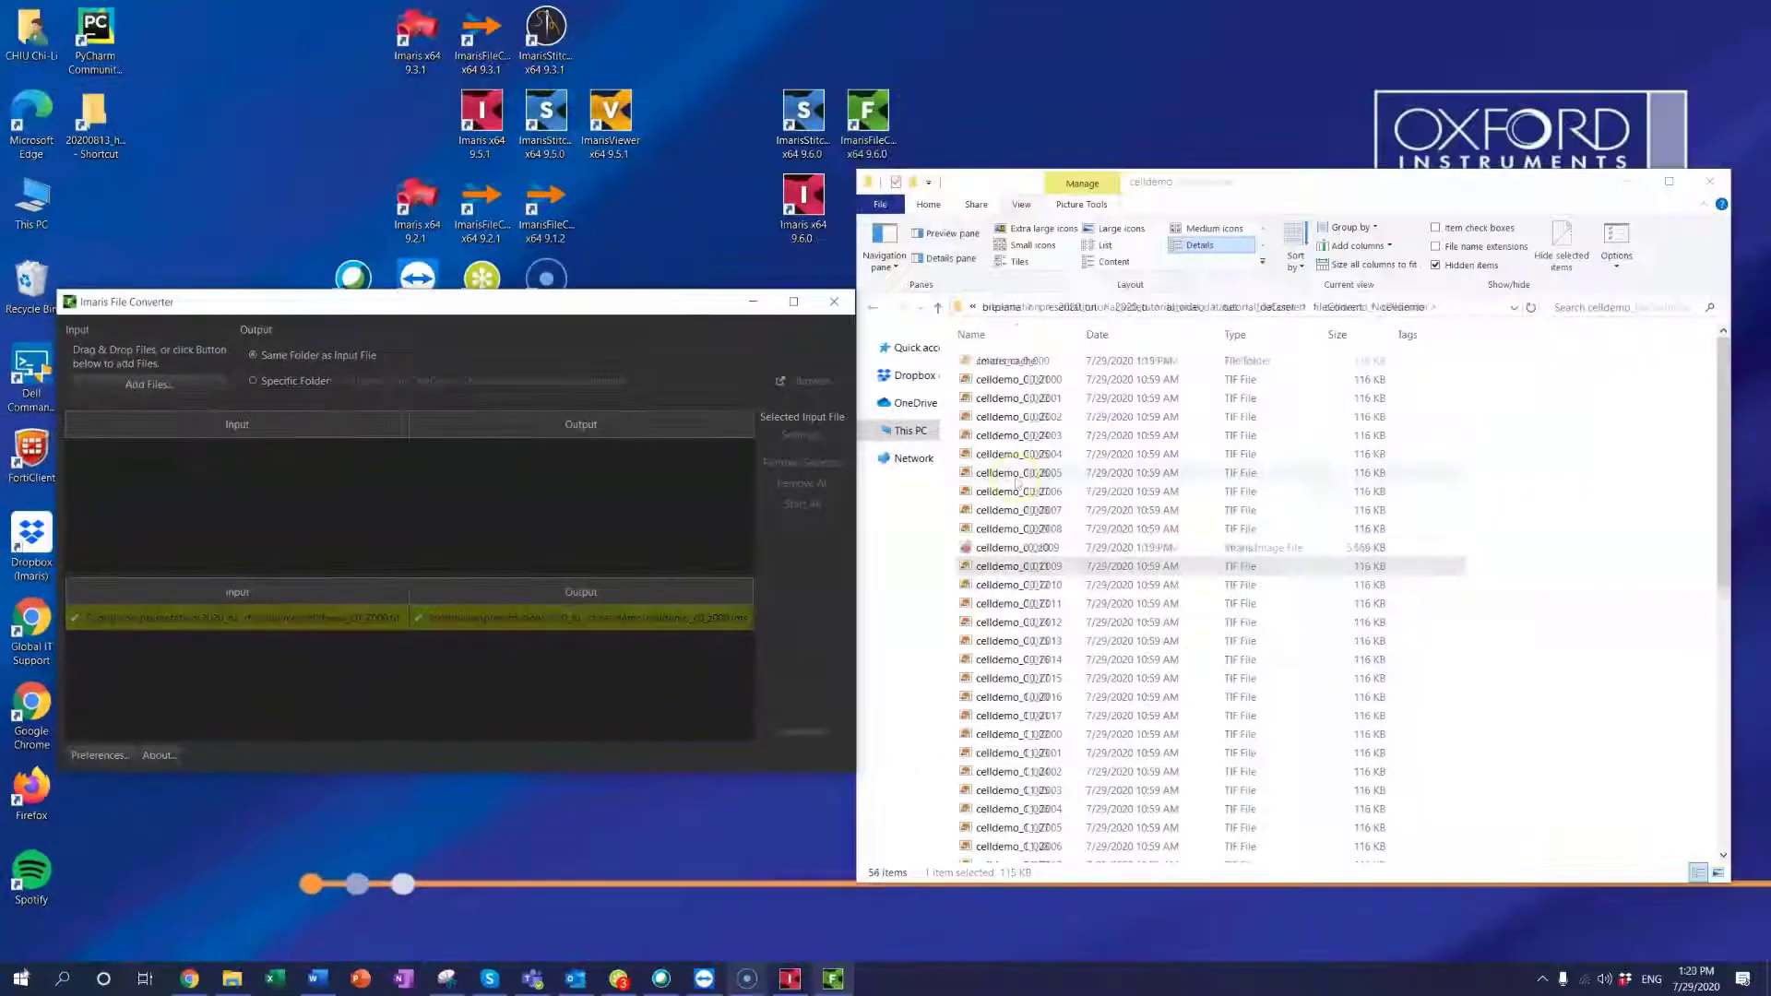
- Queue celldemo_0_006.tif from celldemo_NoDelimiter for conversion to celldemo_0_006.ims
left_click(1018, 482)
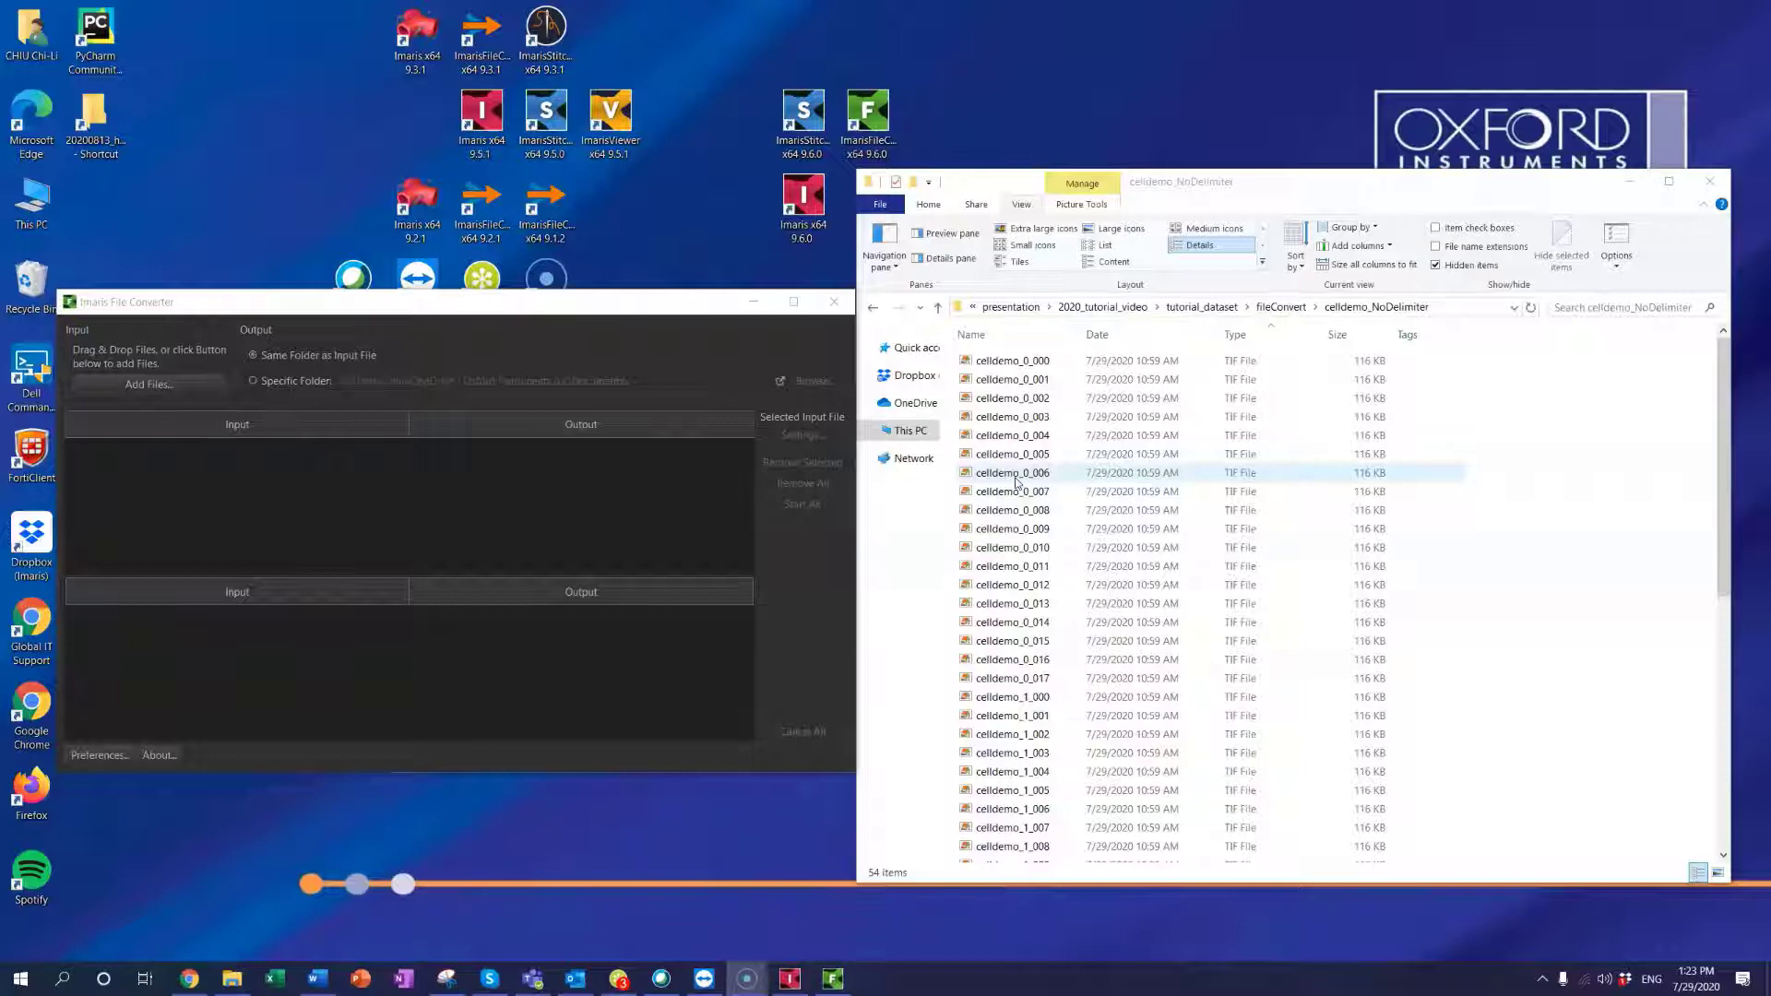
left_click(1018, 482)
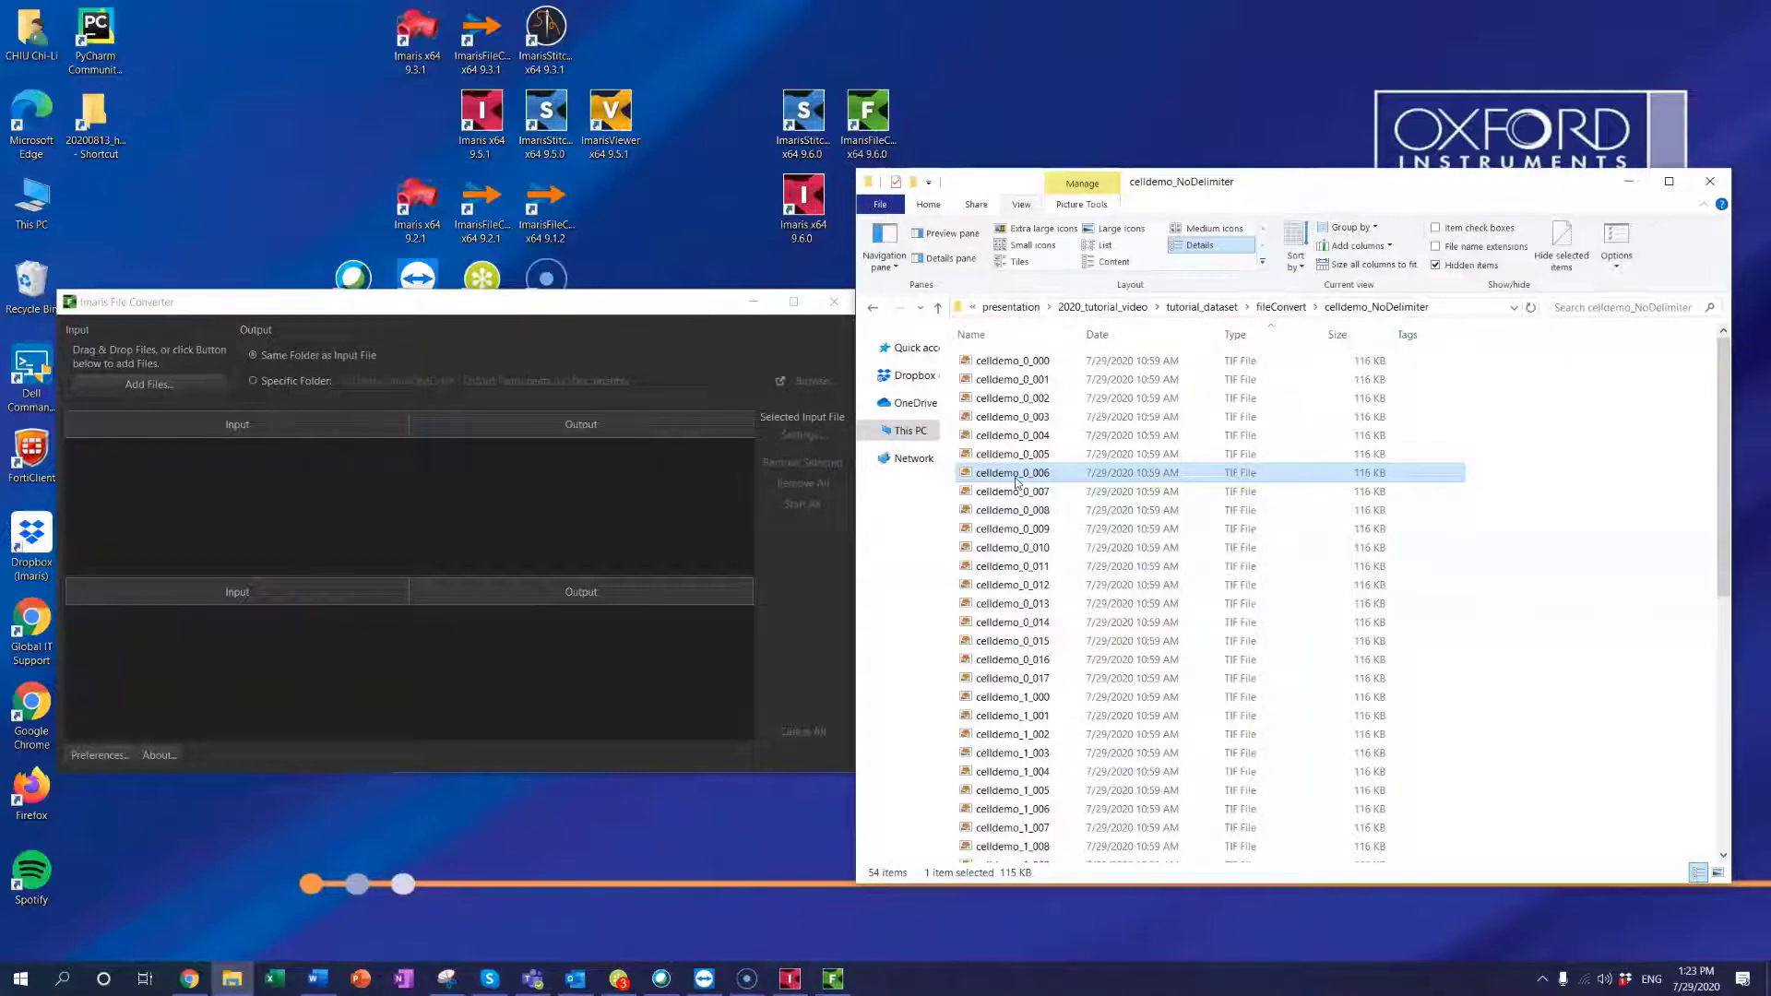
left_click_drag(1017, 481, 341, 501)
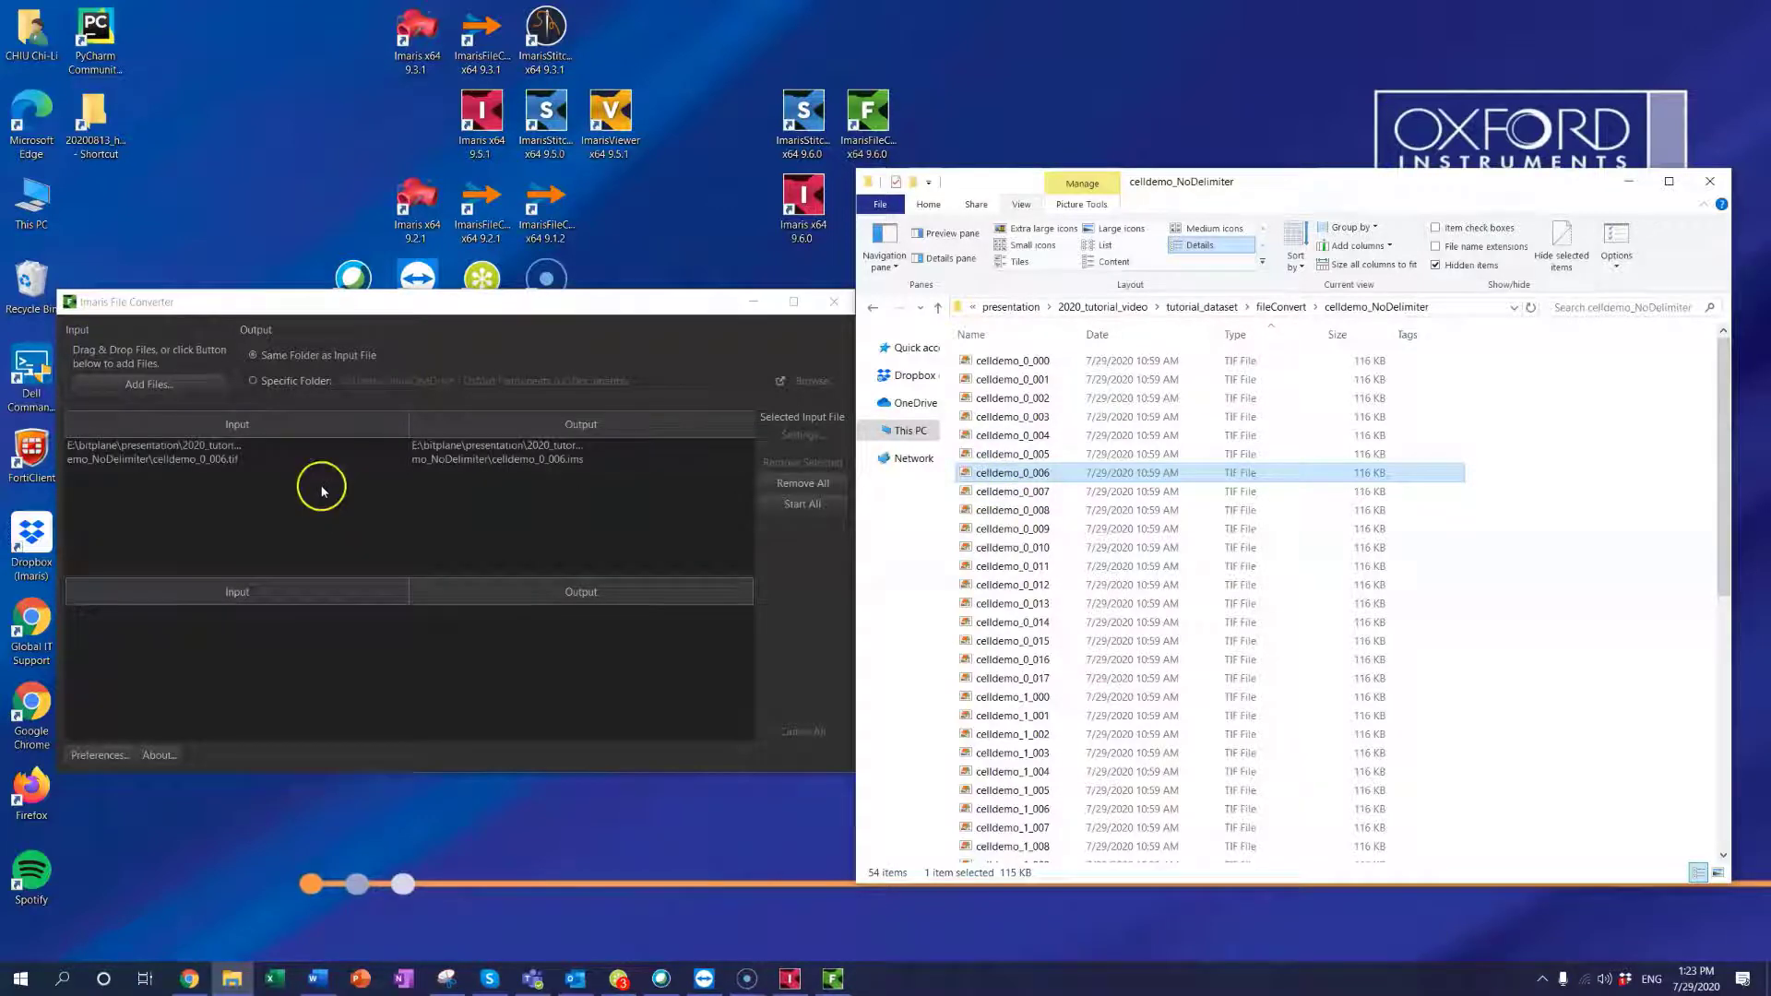
left_click(303, 452)
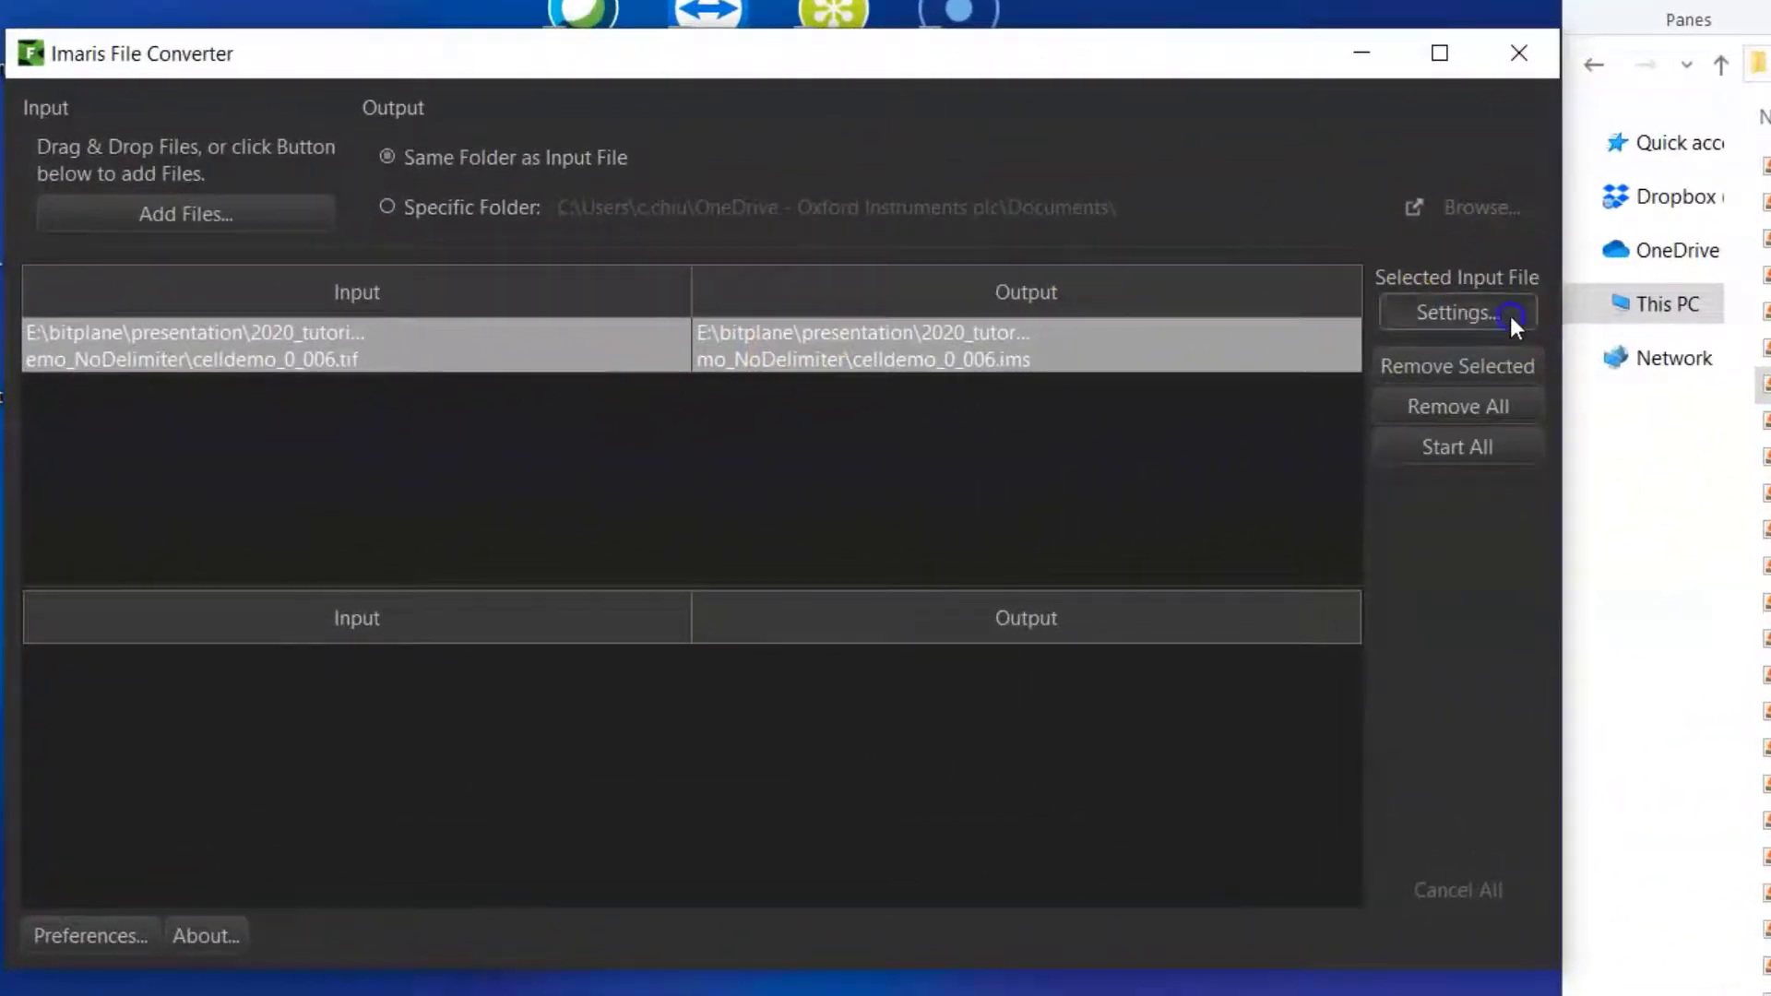
- Set the series' first file-name index to F (Split), changing it from T via C
left_click(1511, 318)
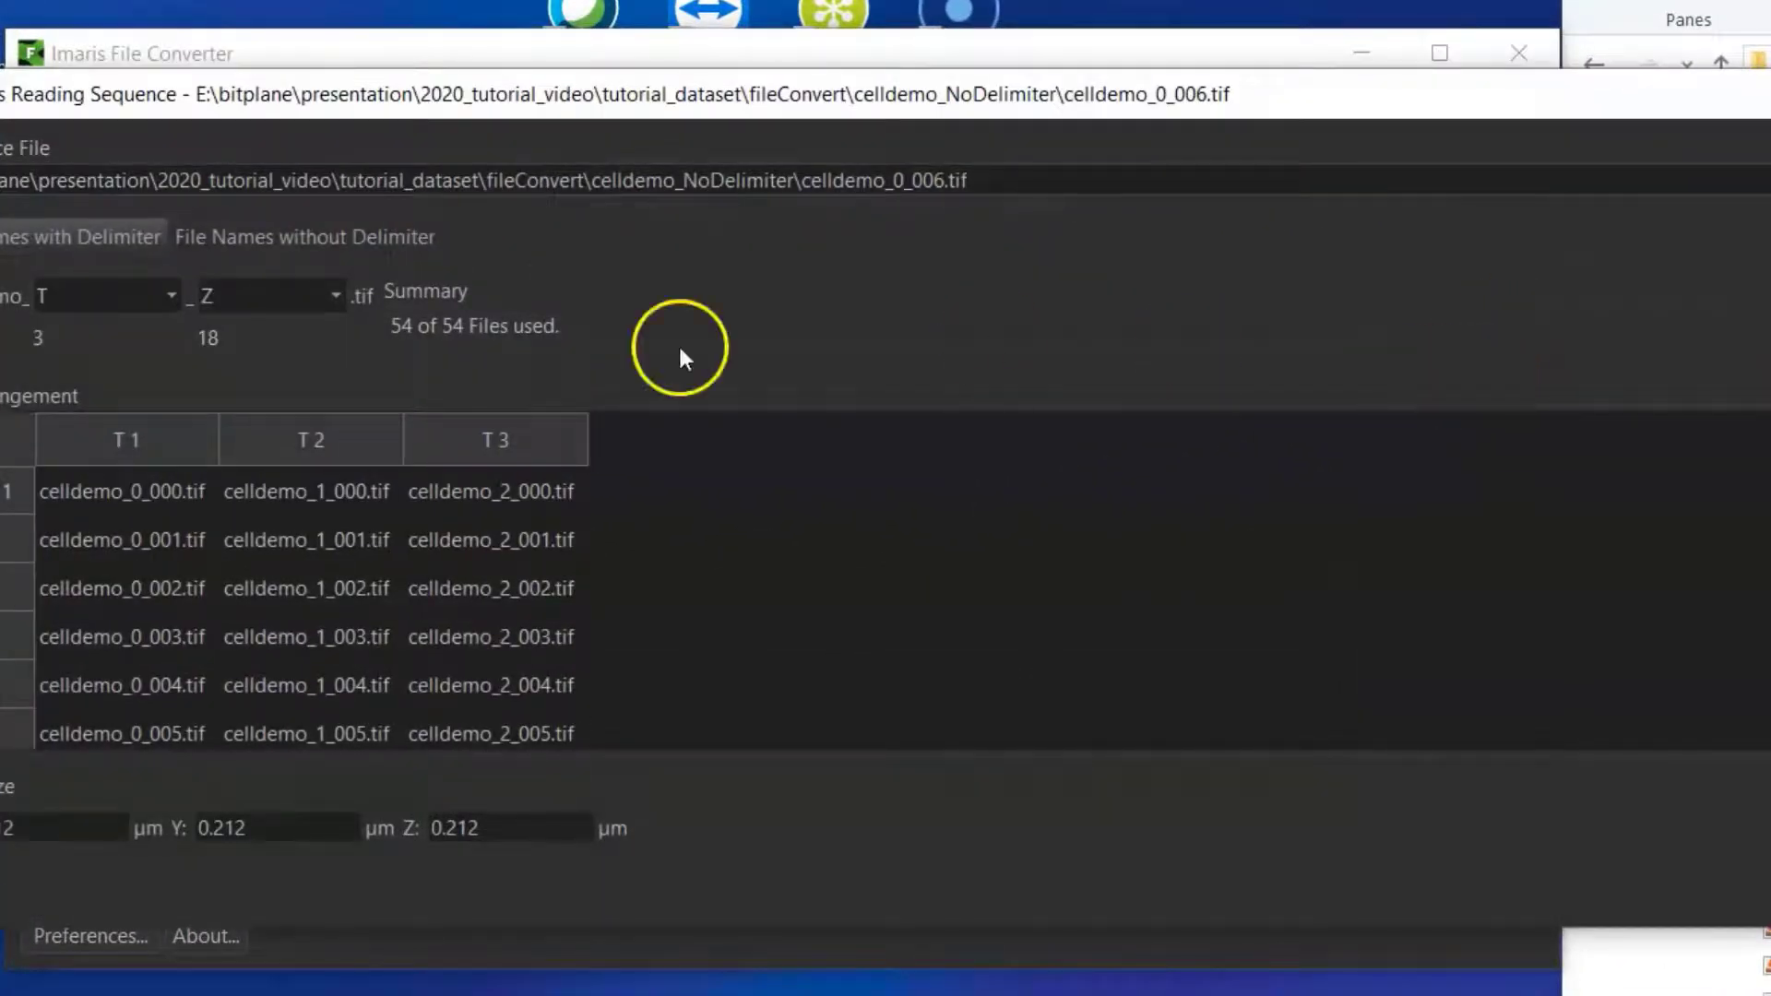
left_click(92, 292)
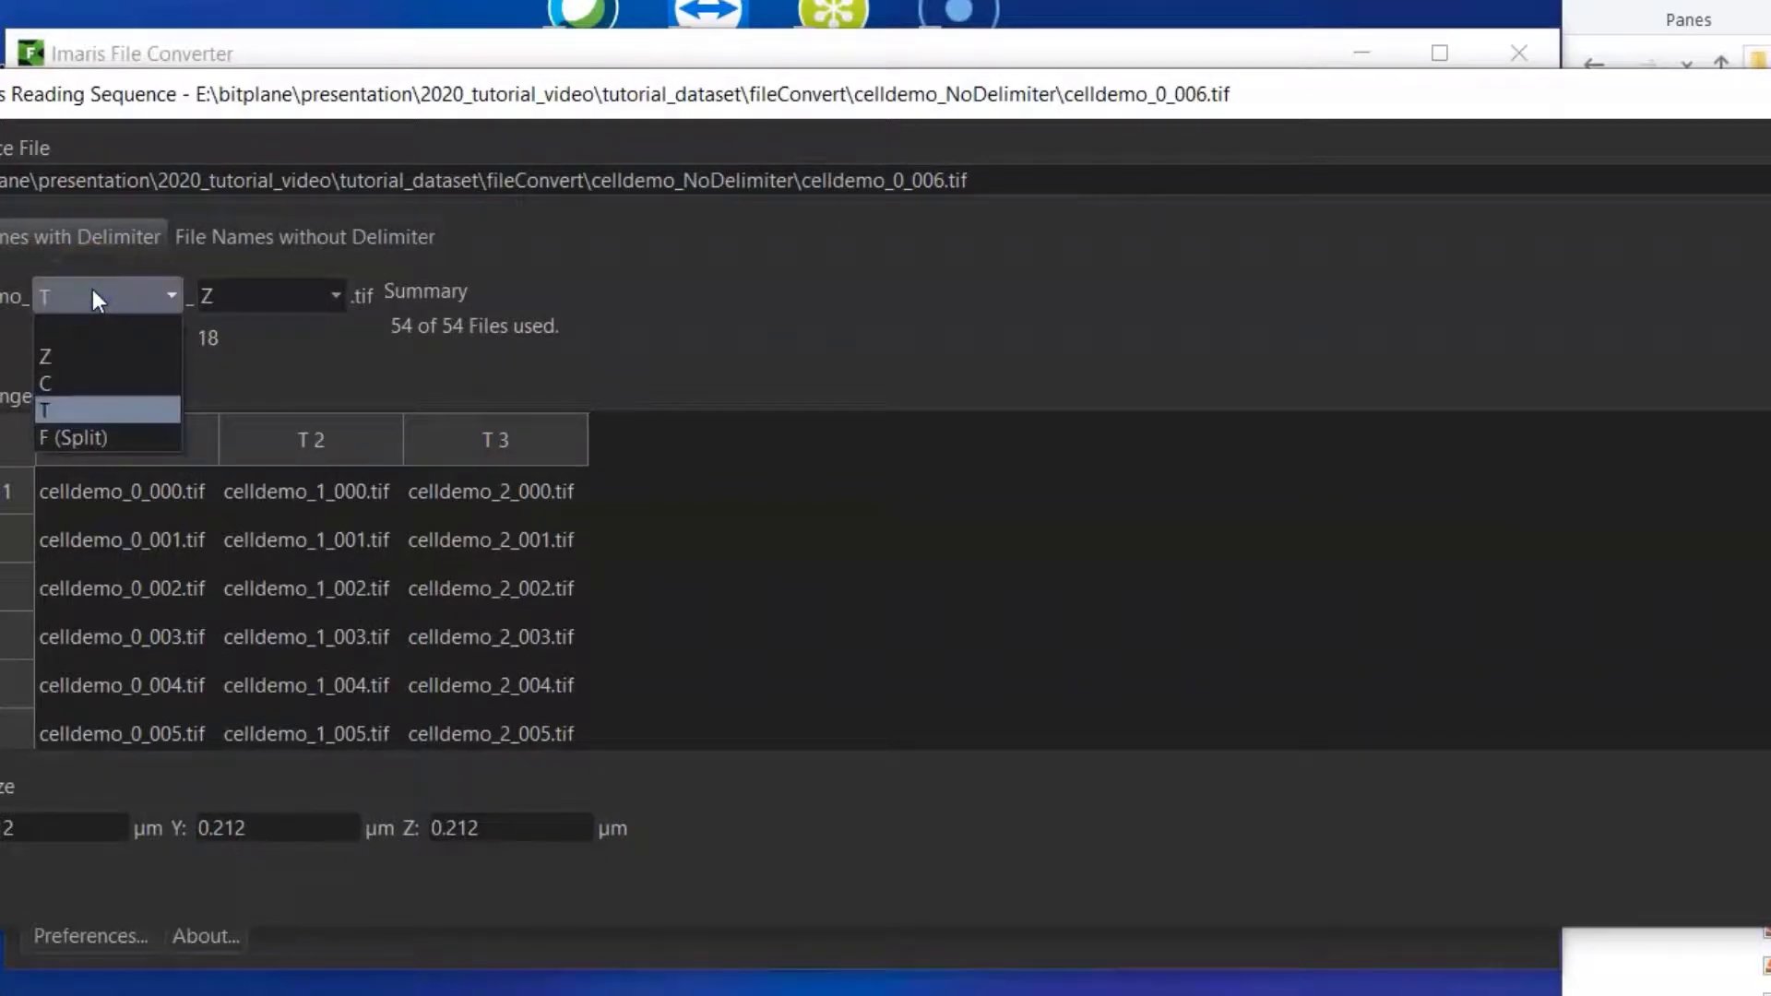
left_click(97, 381)
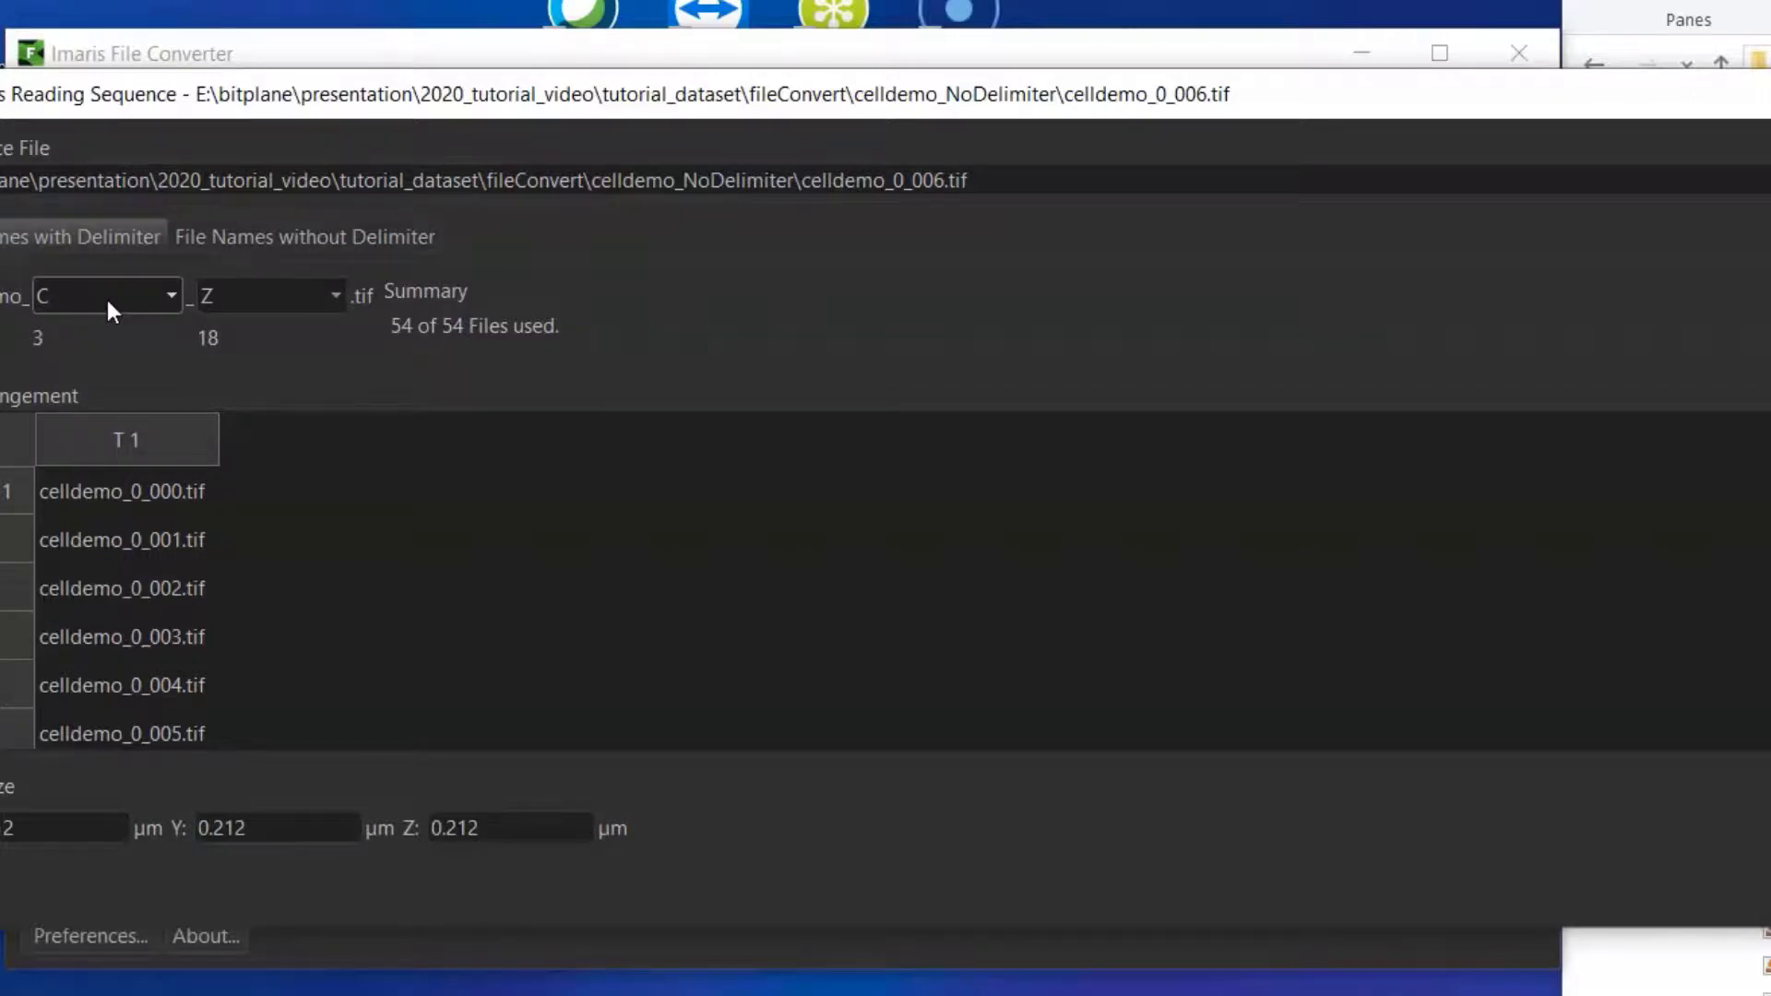
left_click(107, 301)
left_click(107, 426)
left_click(164, 264)
- Run the split conversion and select the three new IMS files in celldemo_NoDelimiter
left_click(1513, 554)
left_click(1197, 362)
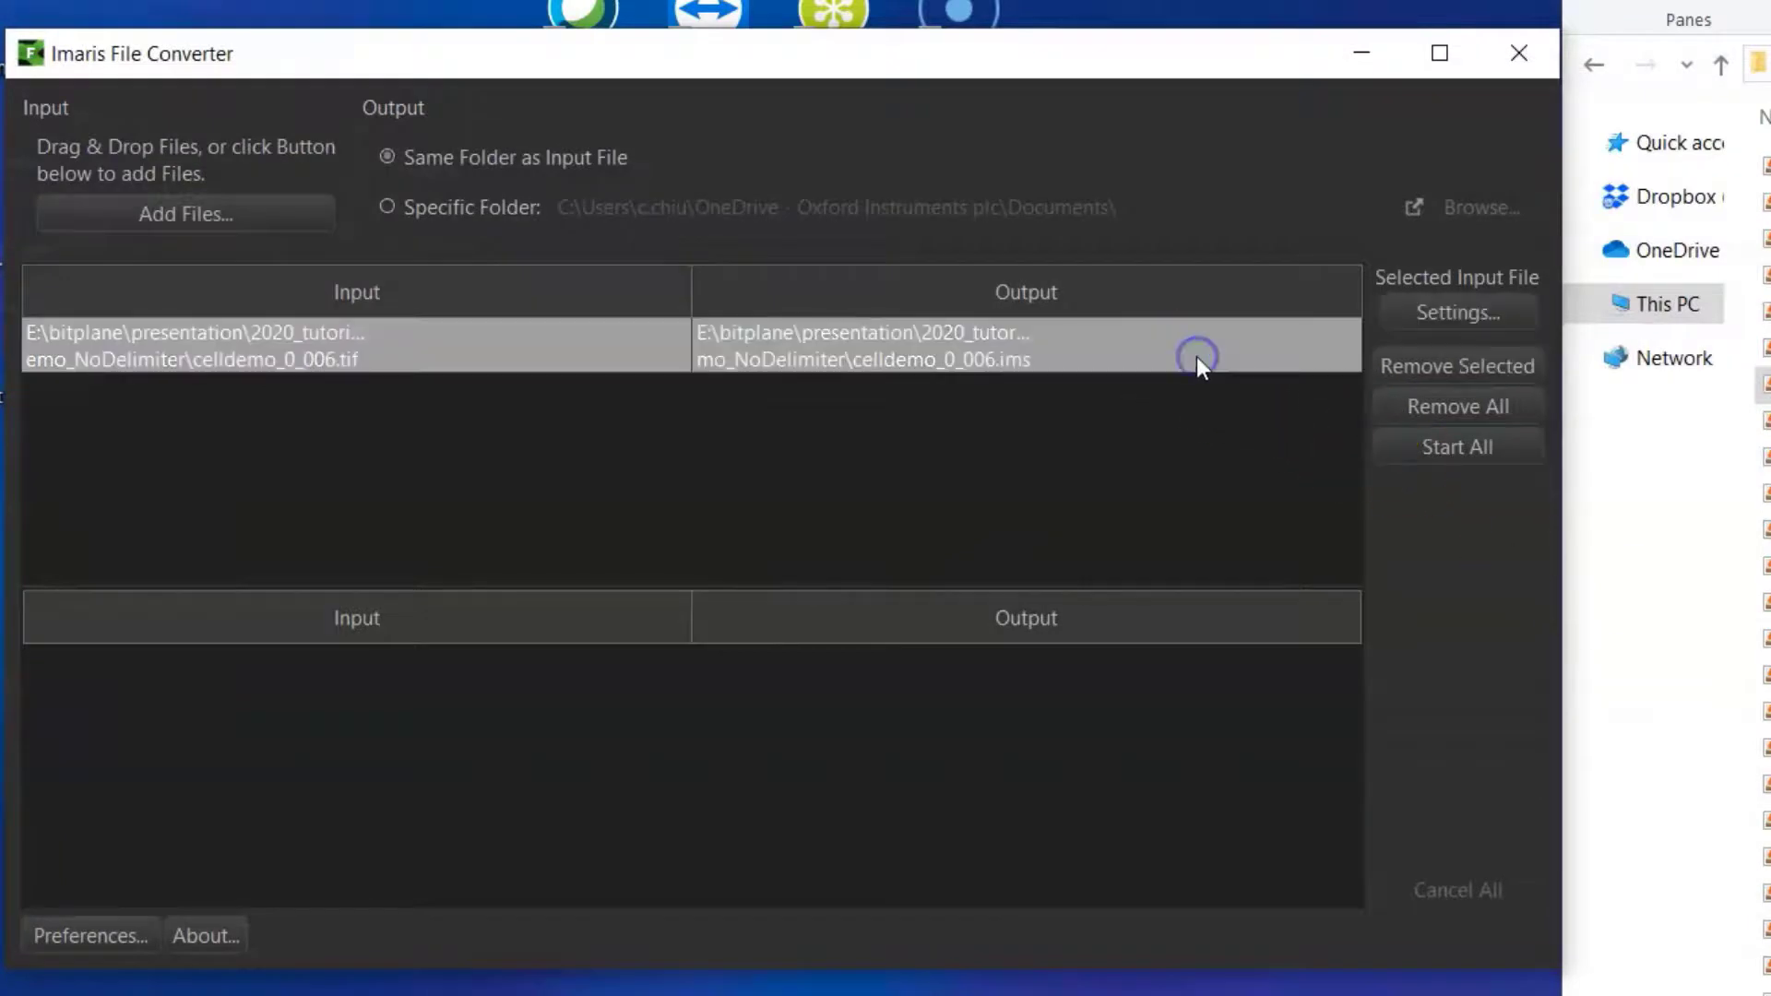
left_click(1474, 445)
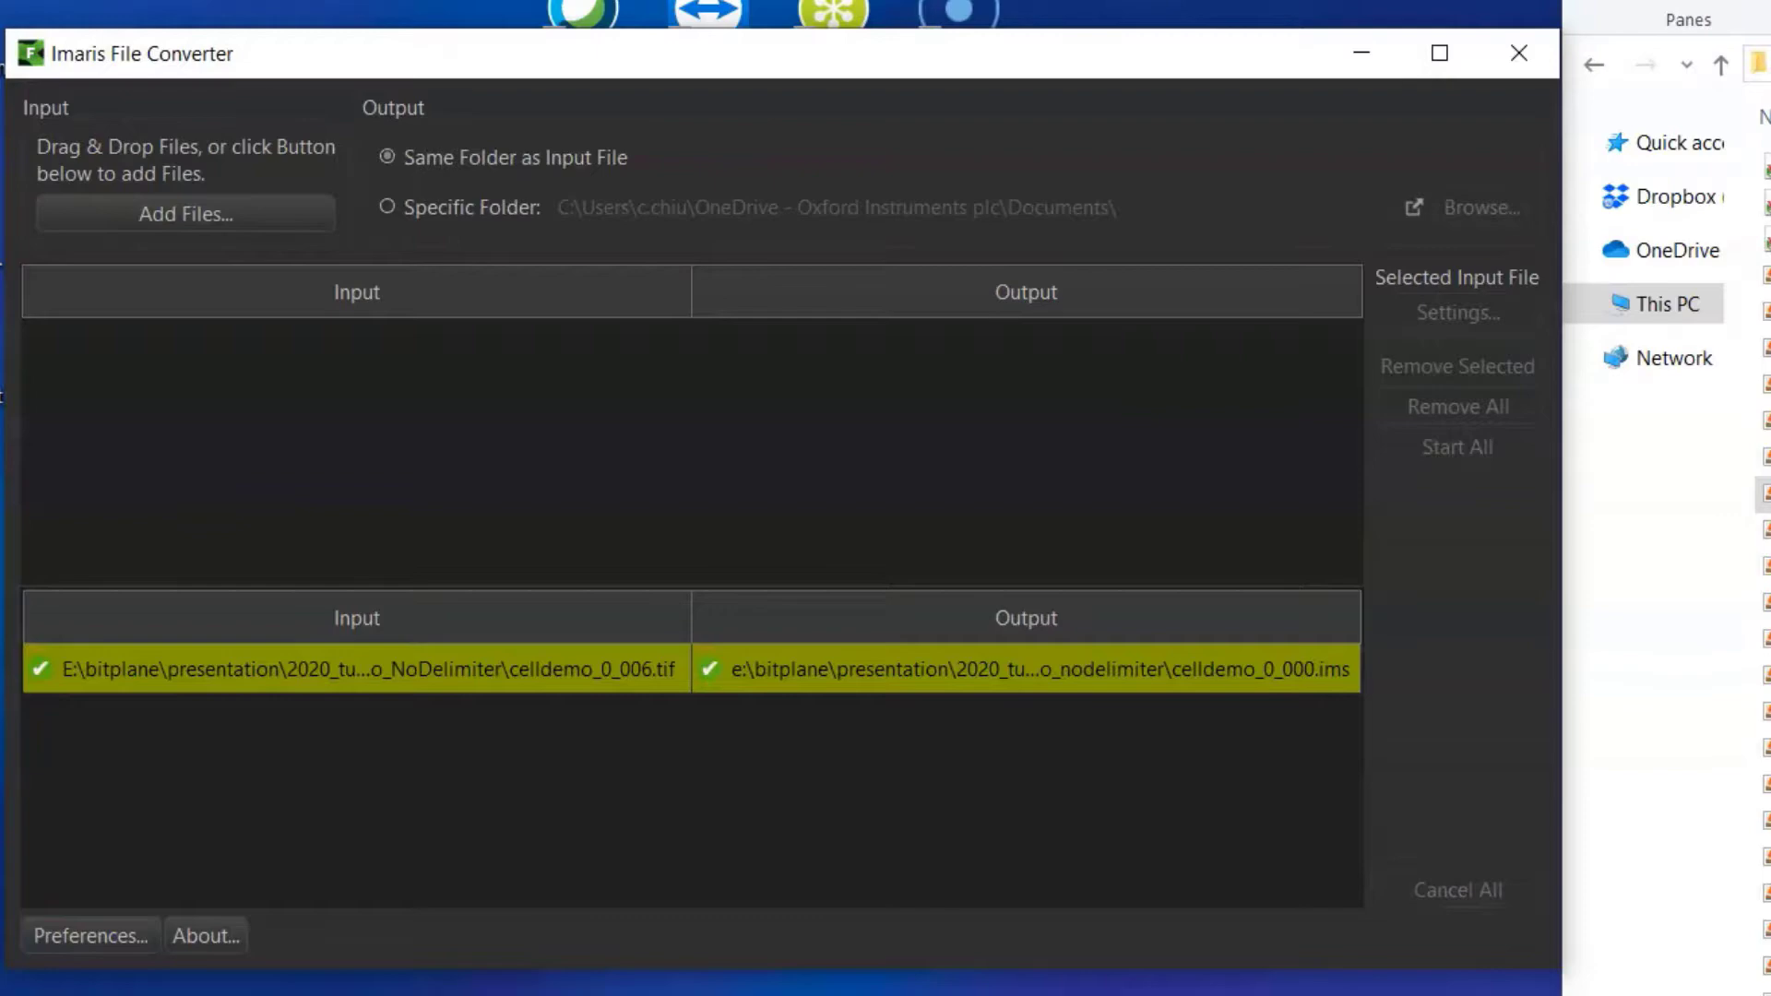
left_click(1763, 167)
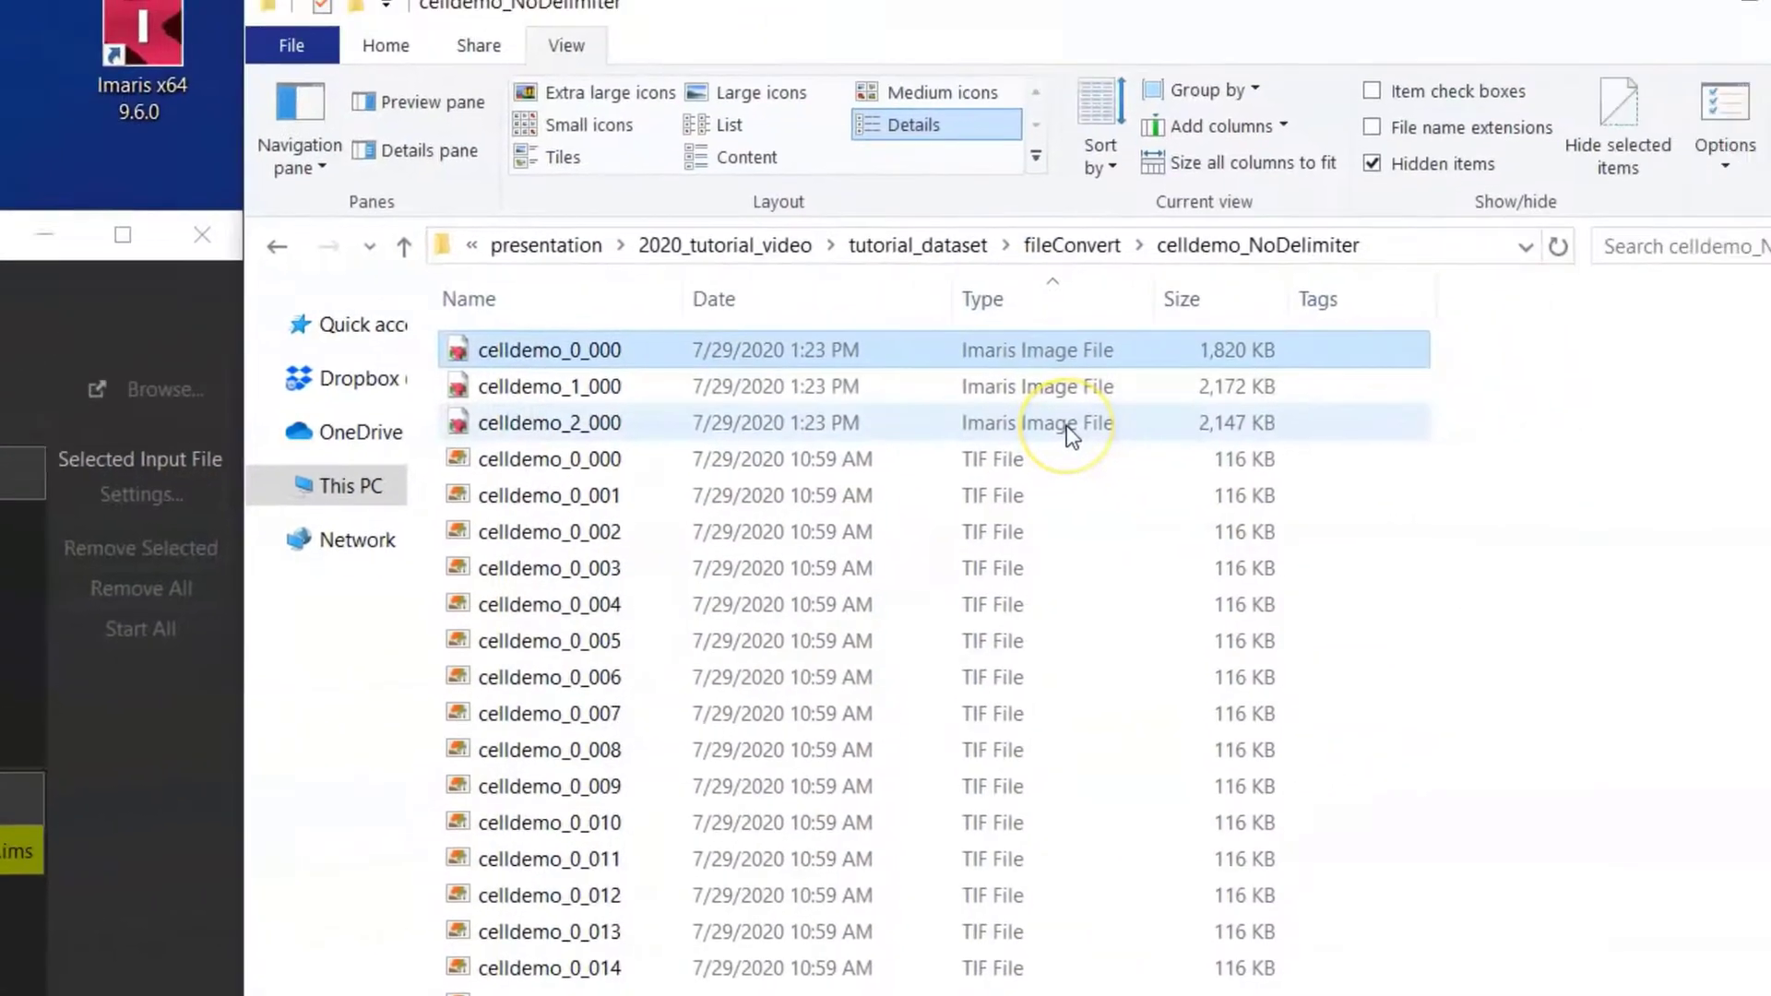
left_click(905, 447, "shift")
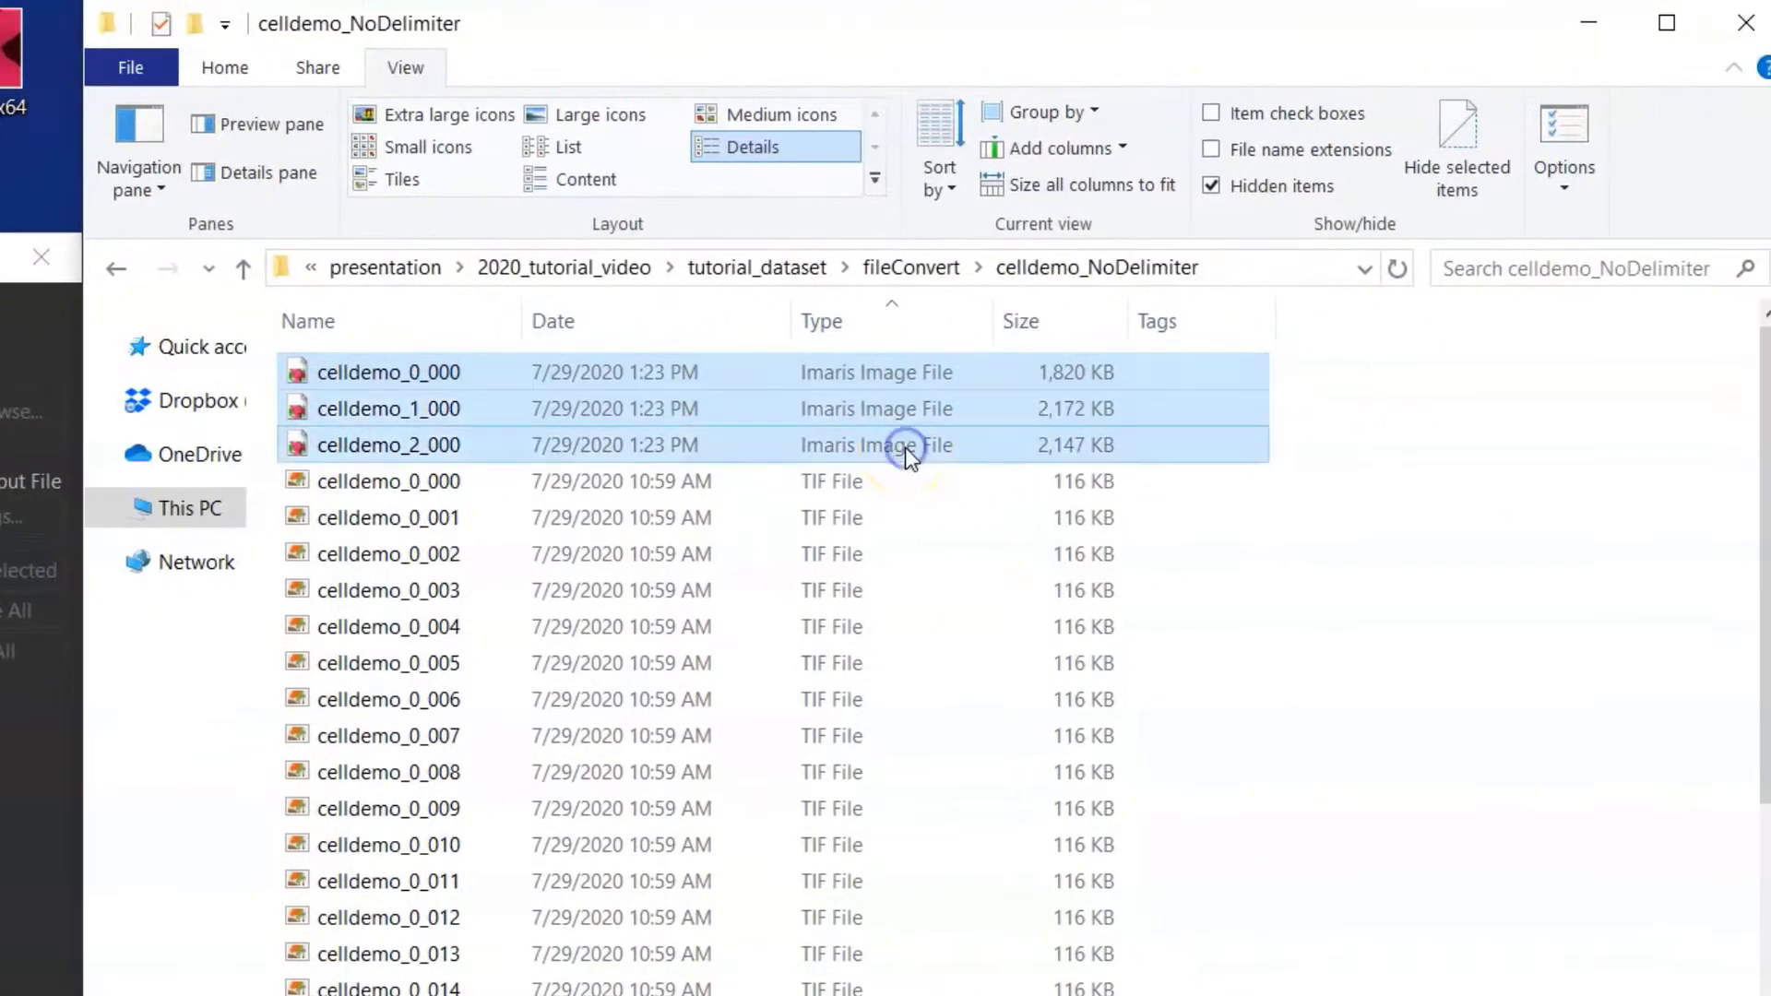